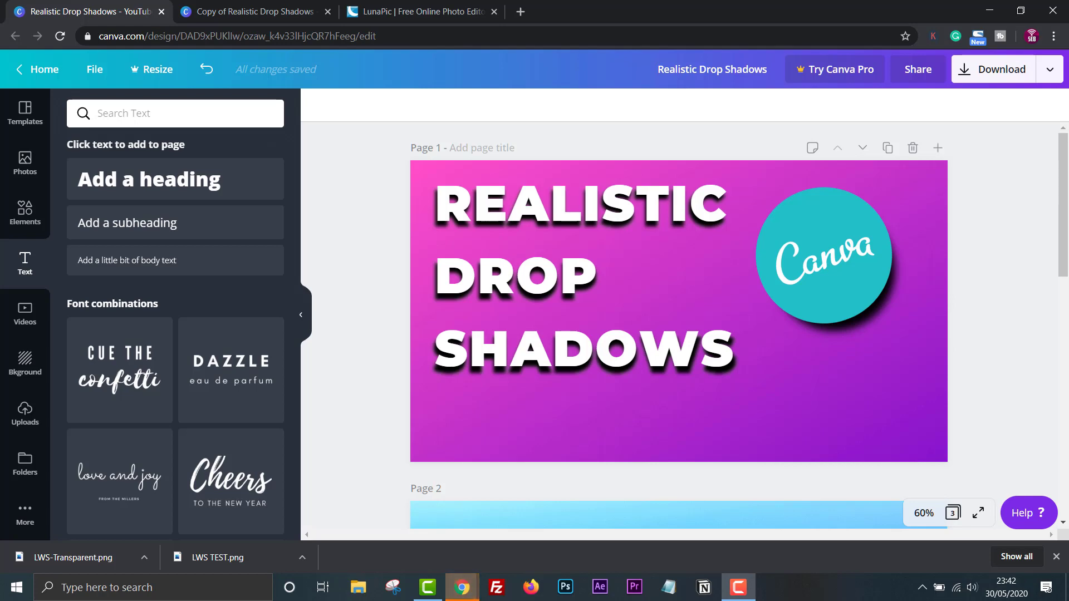
- Scroll down past Pages 1 and 2 to the blank blue-sky Page 3
scroll(985, 344, "down", 6)
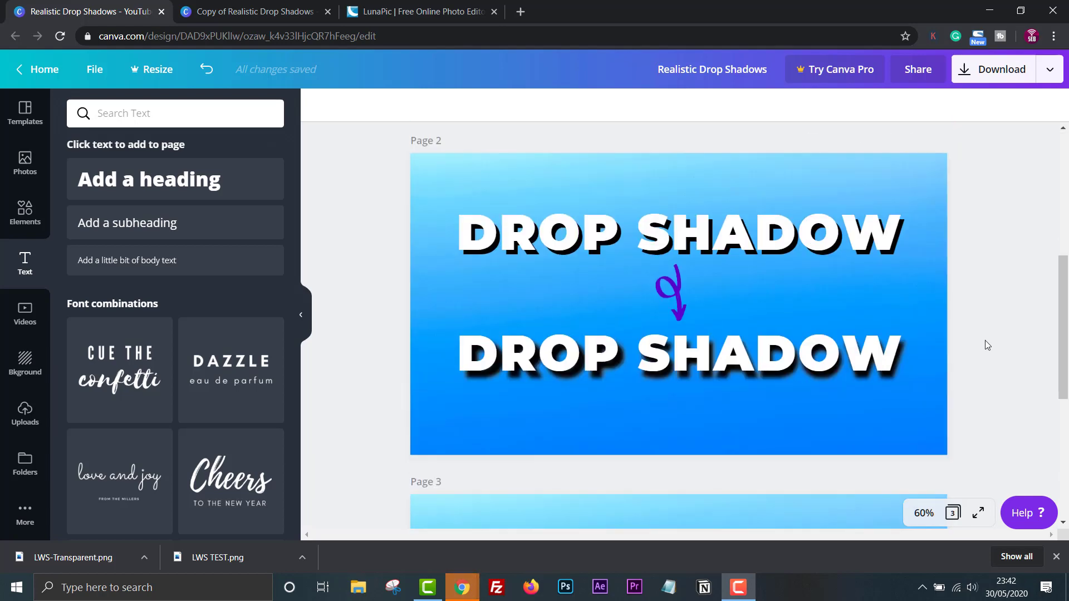
scroll(983, 329, "up", 1)
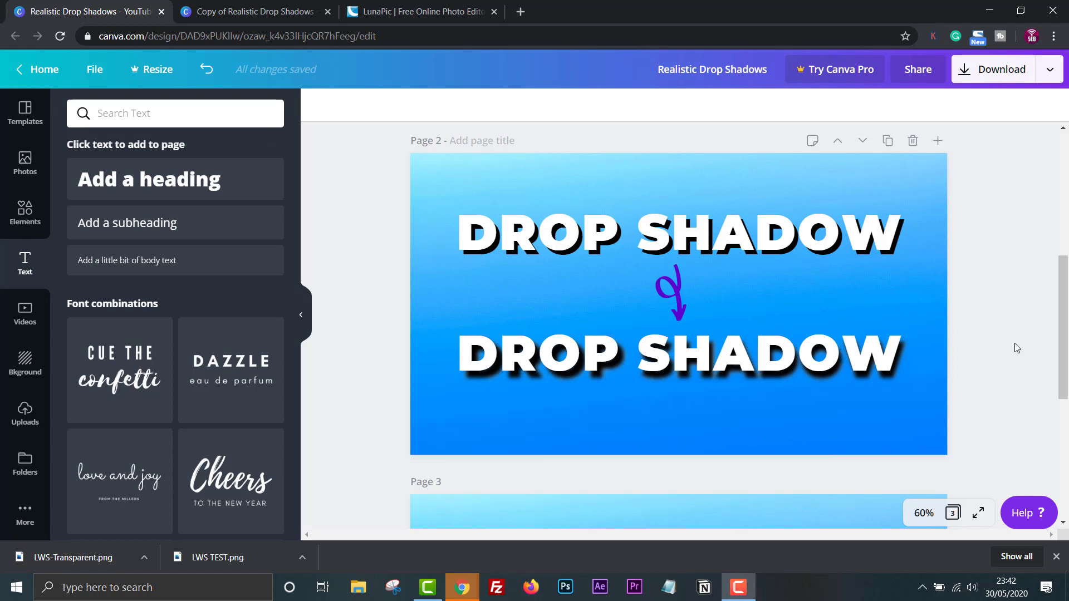
scroll(1015, 342, "down", 1)
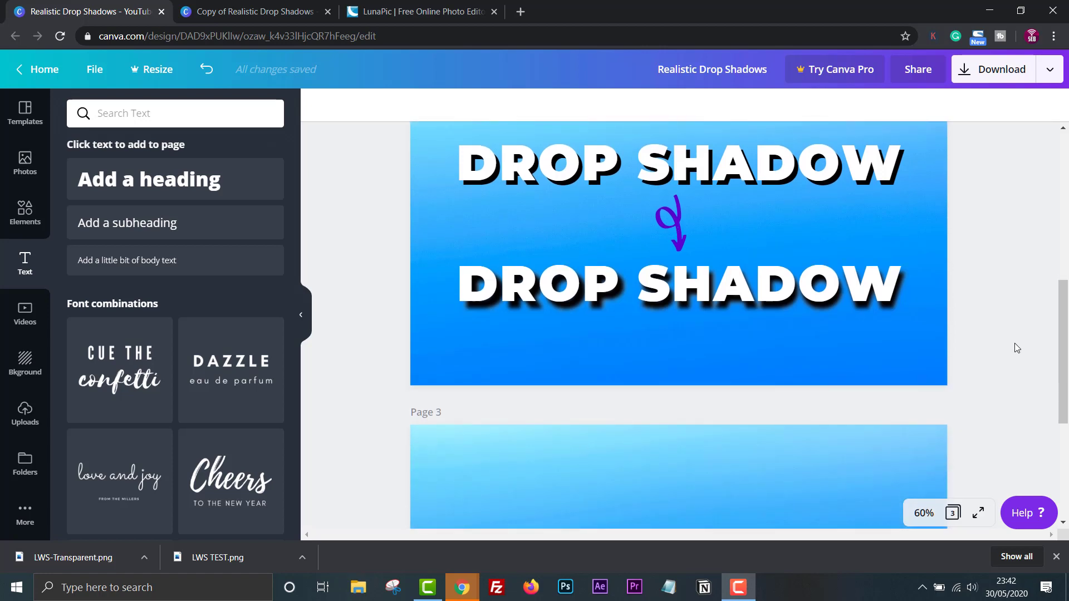
scroll(1014, 343, "down", 4)
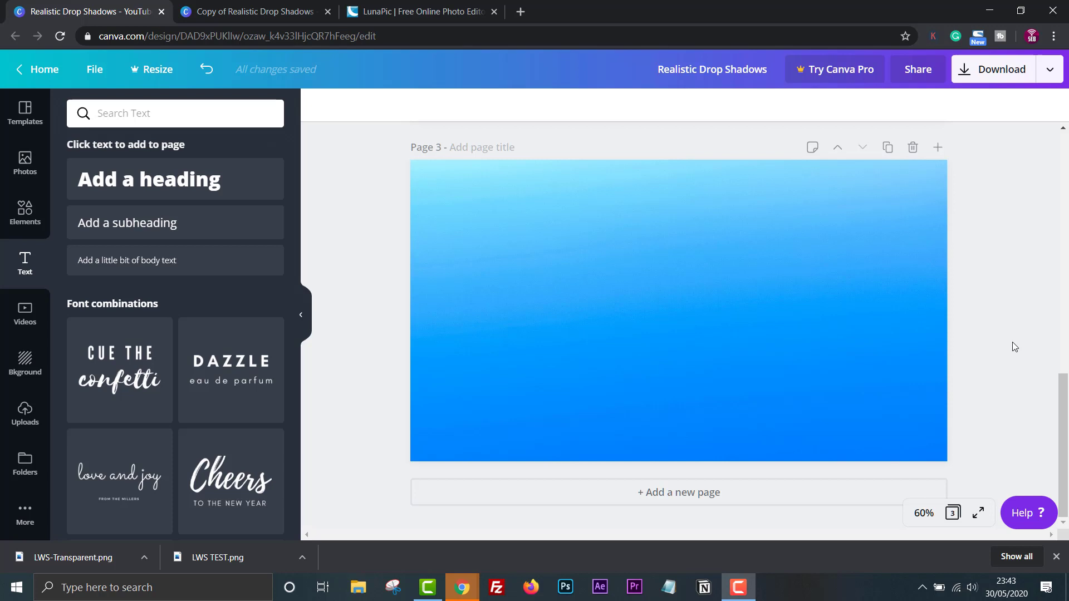
- Add a 'LEARN WITH SEB' text box on Page 3, widened to one line and centred
left_click(677, 312)
type("text")
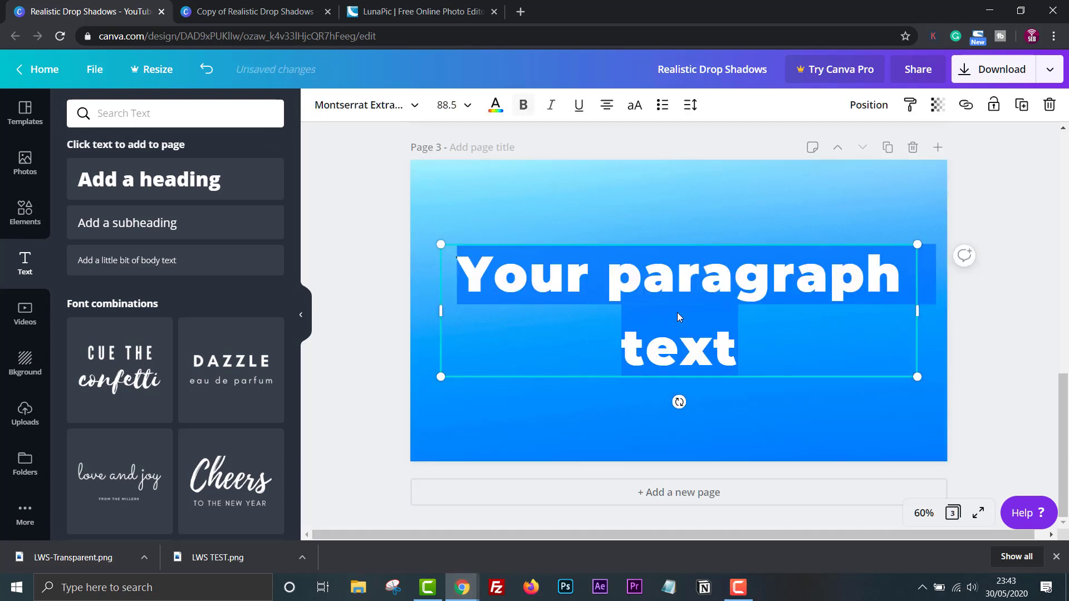
type("LEARN WITH SEB")
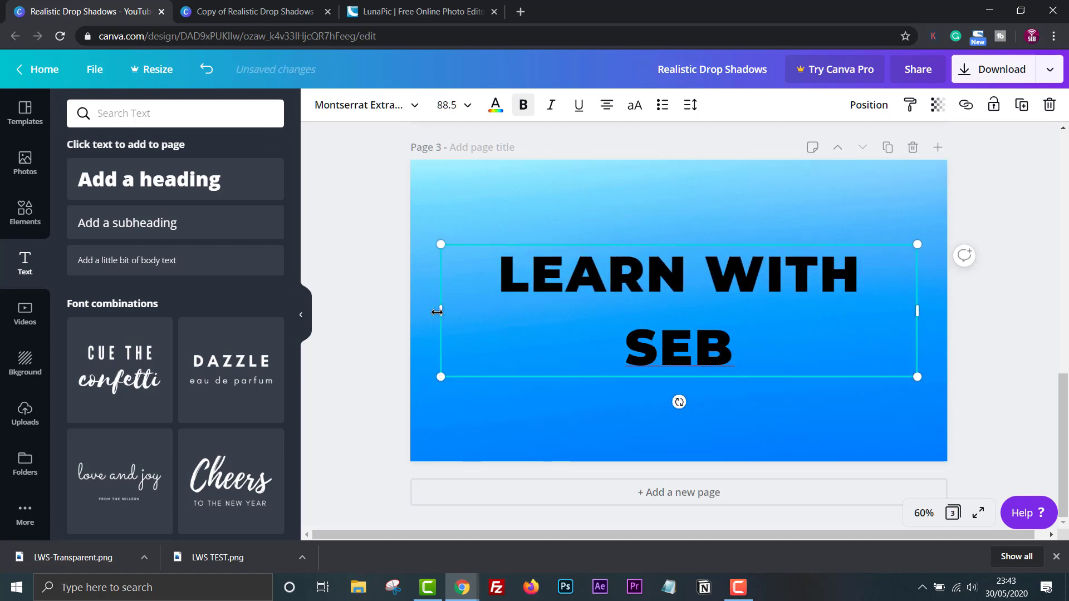
left_click_drag(440, 310, 418, 307)
left_click_drag(626, 245, 636, 252)
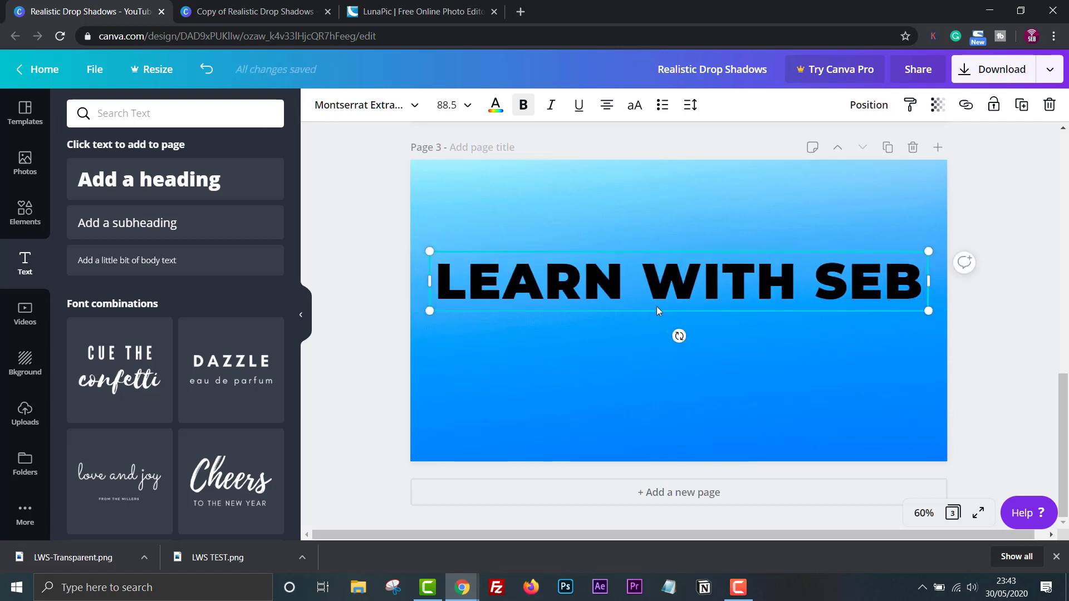
- Duplicate the heading below the original and make the upper copy white
key("ctrl+d")
left_click_drag(646, 309, 646, 359)
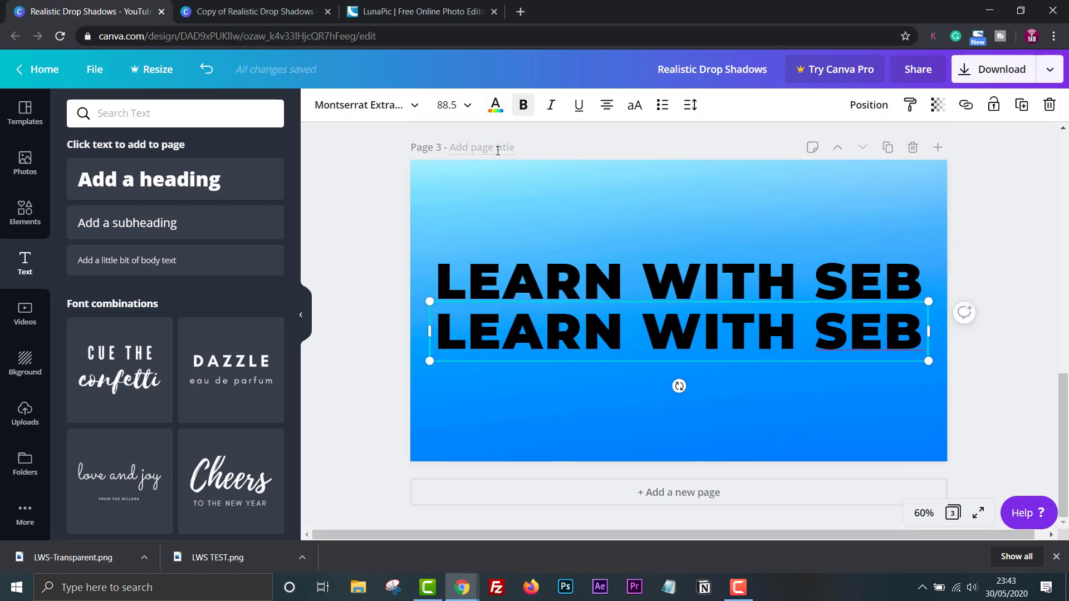
left_click(525, 281)
left_click(495, 104)
left_click(200, 248)
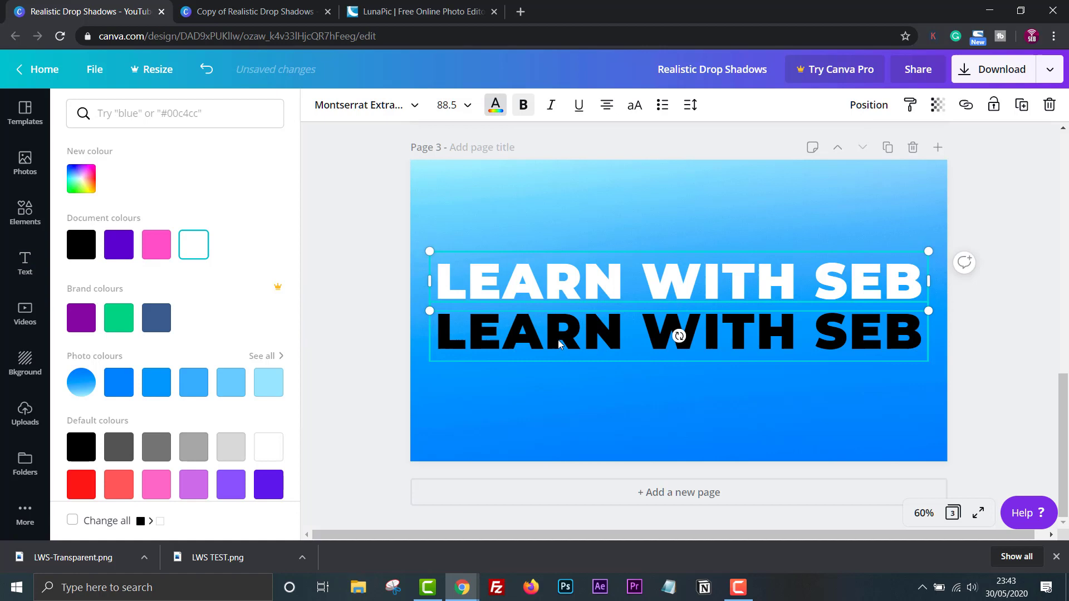
- Move the black copy up over the white text and send it backwards as a shadow
left_click_drag(560, 341, 562, 291)
left_click(869, 104)
left_click(820, 147)
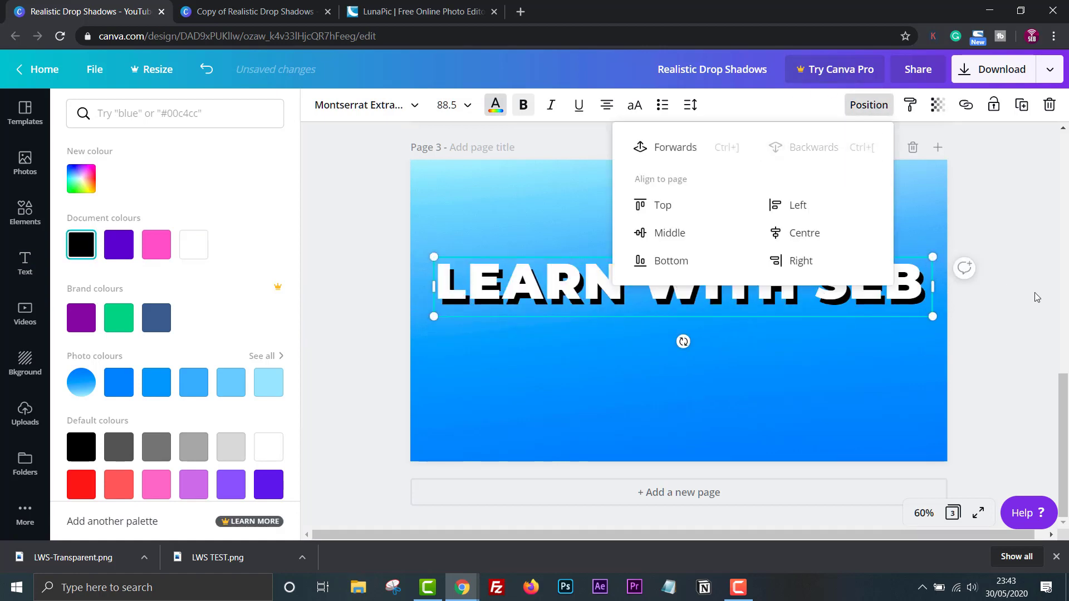
left_click(1035, 293)
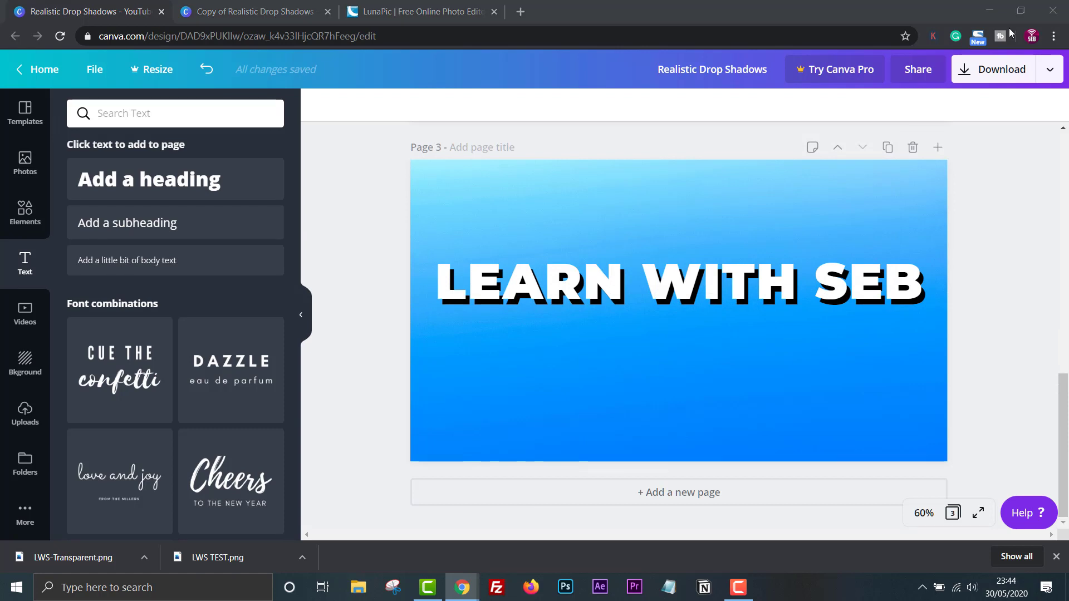
- In the Copy design, add 'LEARN WITH SEB' in Montserrat Extra-Bold at size 74.5, centred
left_click(275, 16)
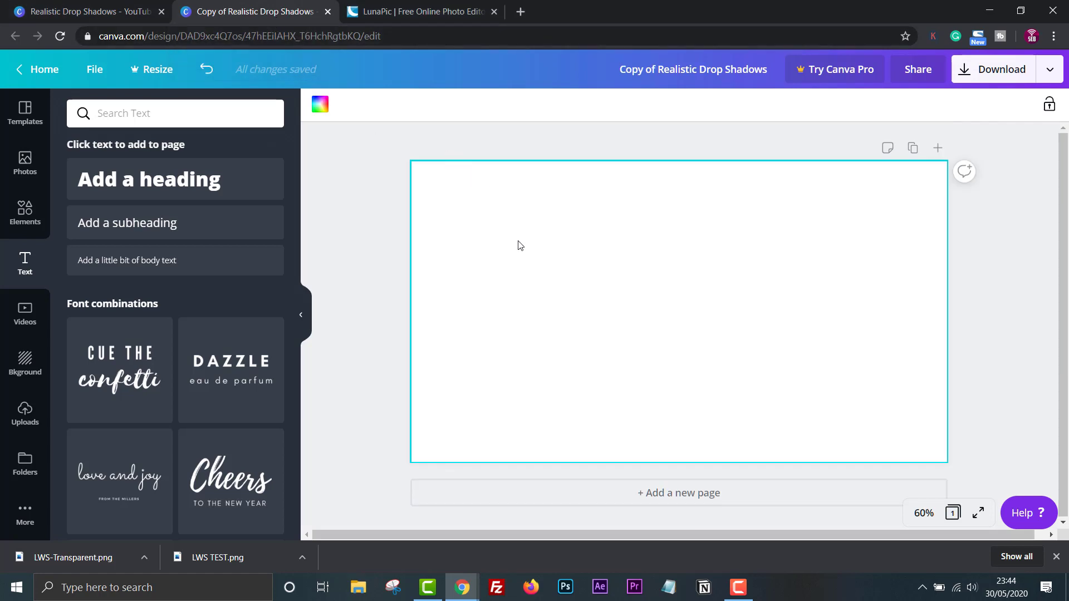
key("t")
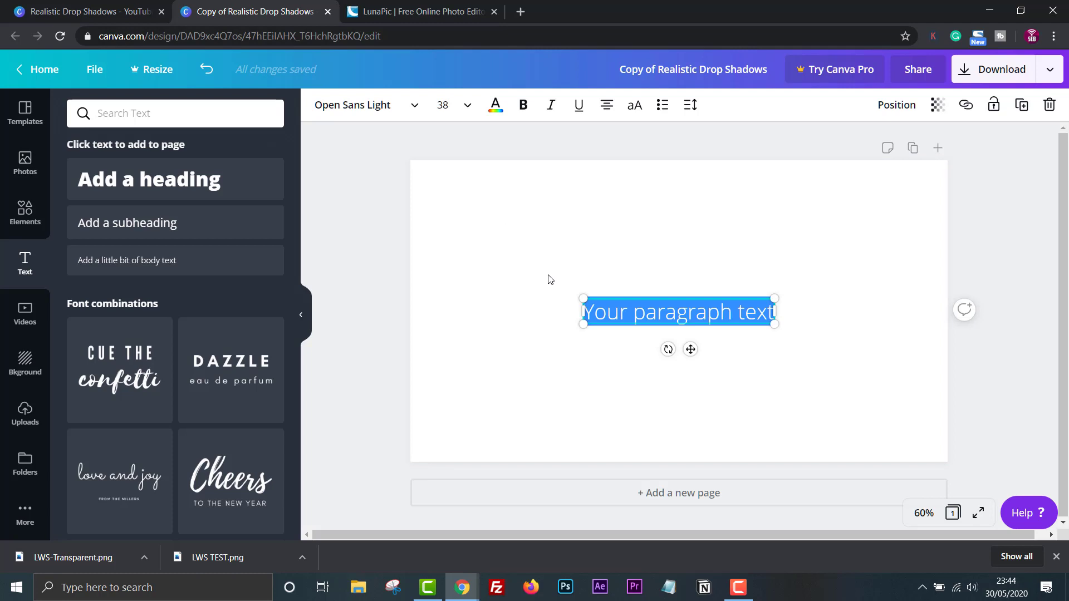
left_click(411, 106)
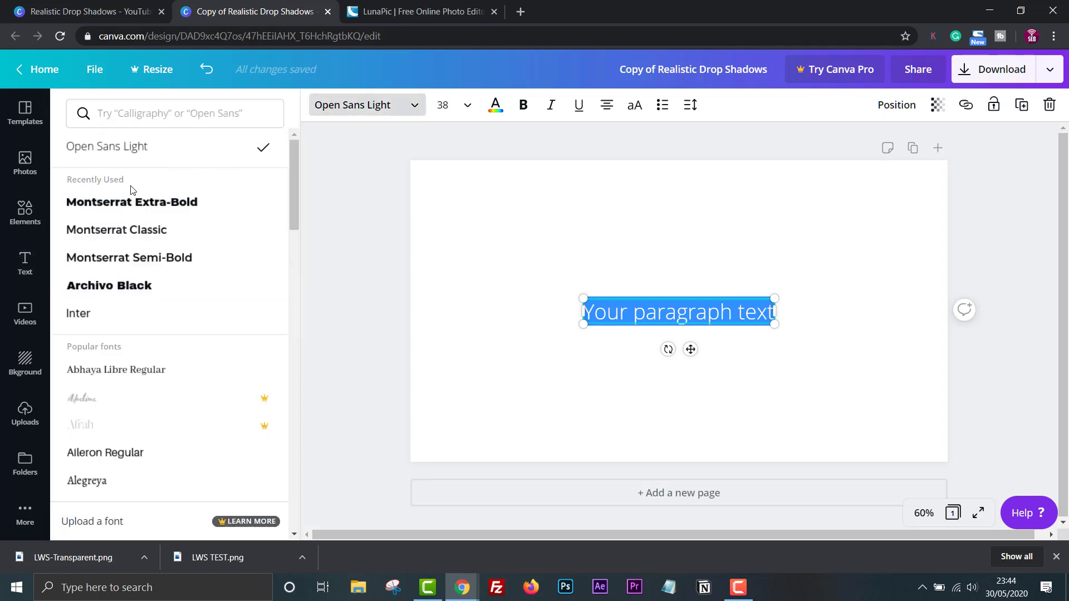
left_click(132, 202)
type("LEA")
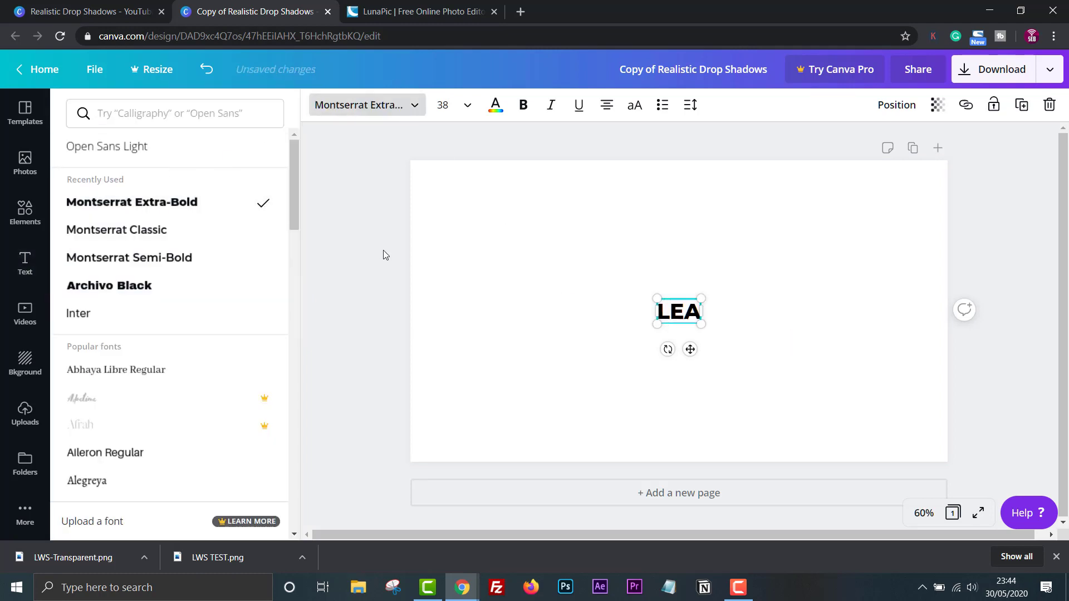
type("RN WITH SEB")
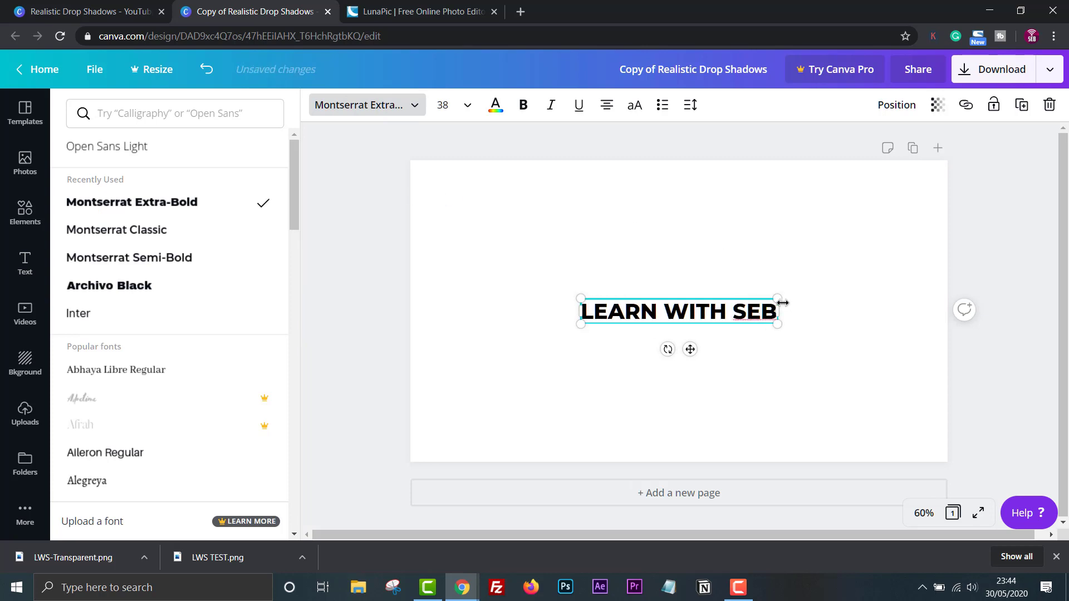
left_click_drag(778, 301, 971, 264)
left_click_drag(773, 349, 693, 346)
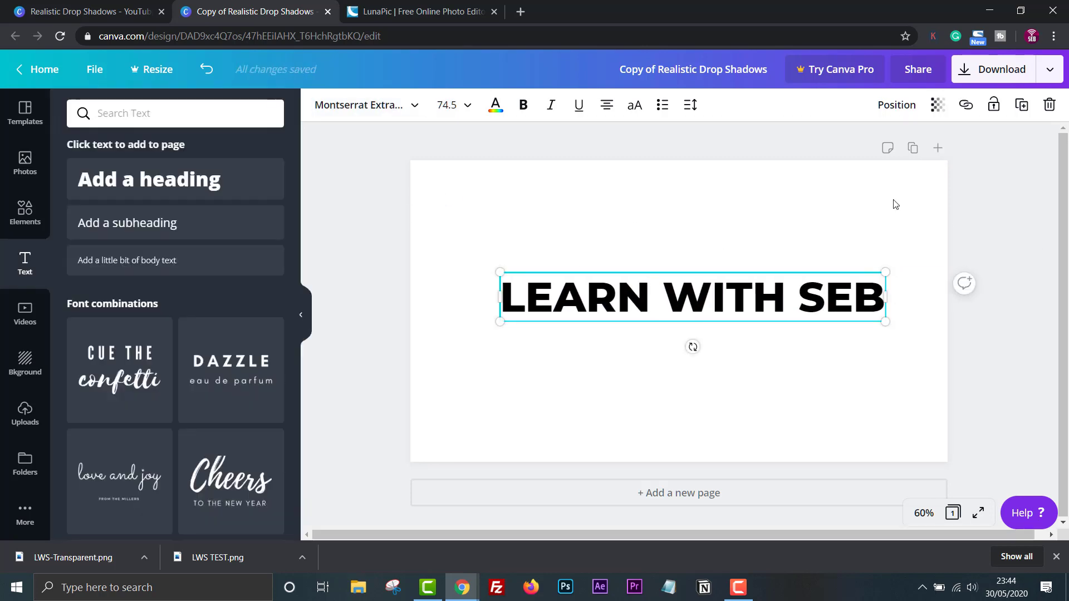
- Download the design as a PNG named 'LWS DROP SHADOWS' into Pictures
left_click(1003, 70)
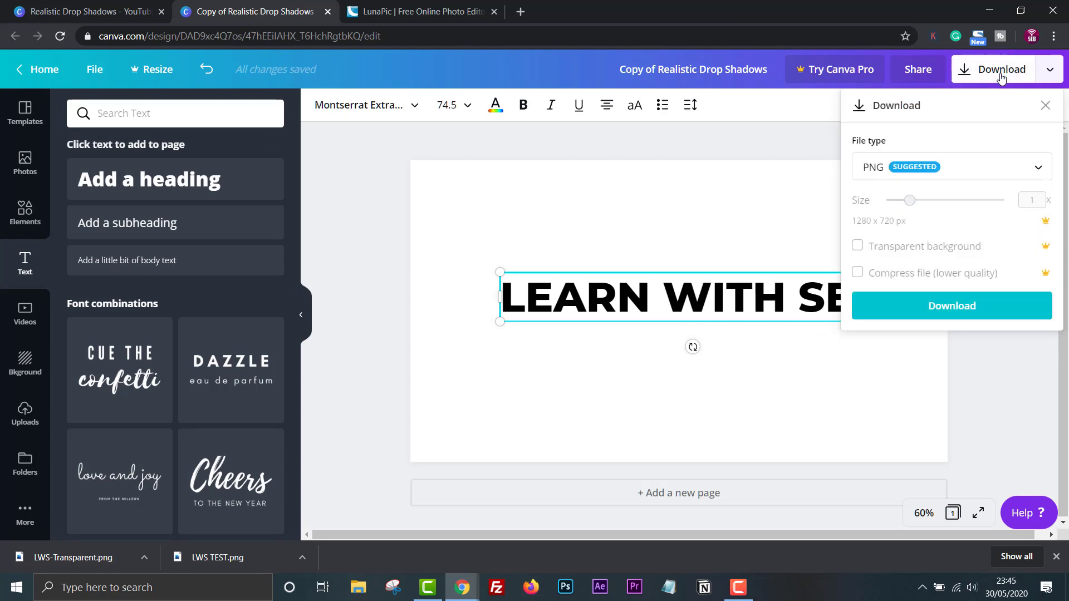
left_click(932, 305)
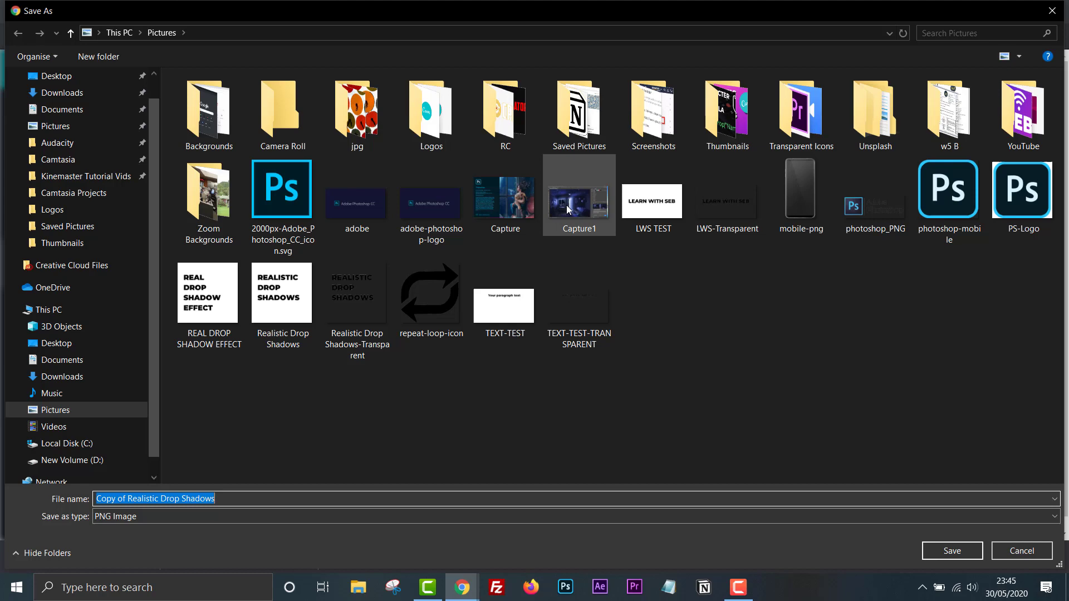
type("LWS DROP SHADOWS")
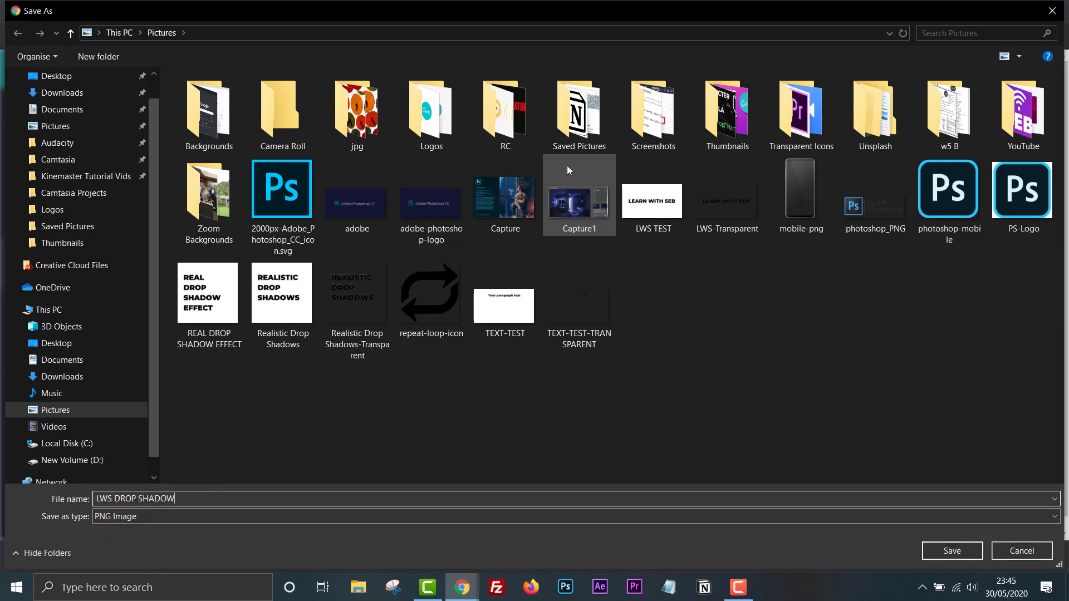
left_click(961, 553)
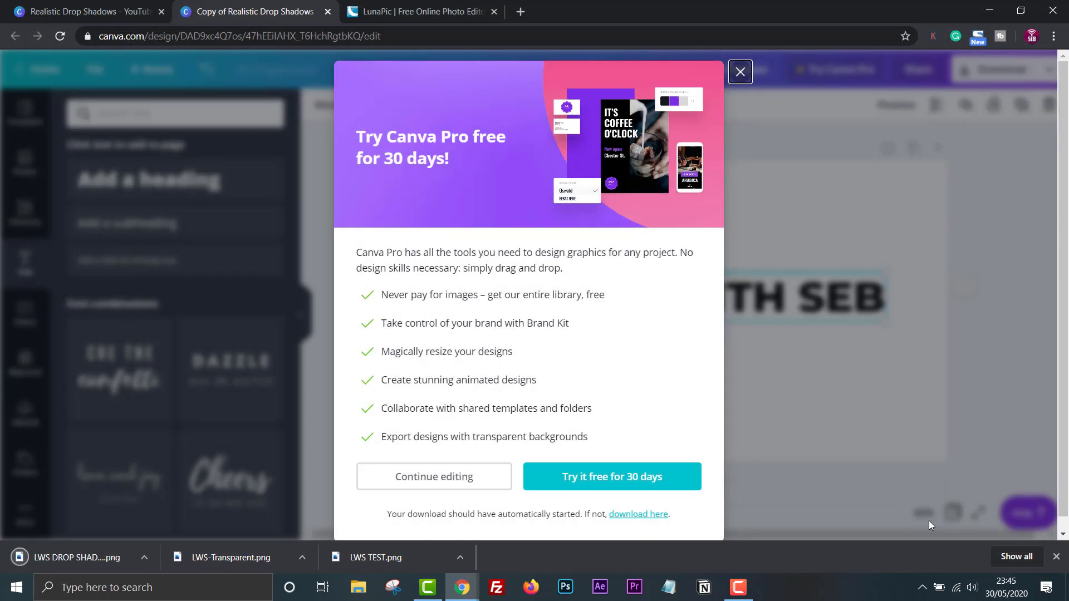
left_click(458, 15)
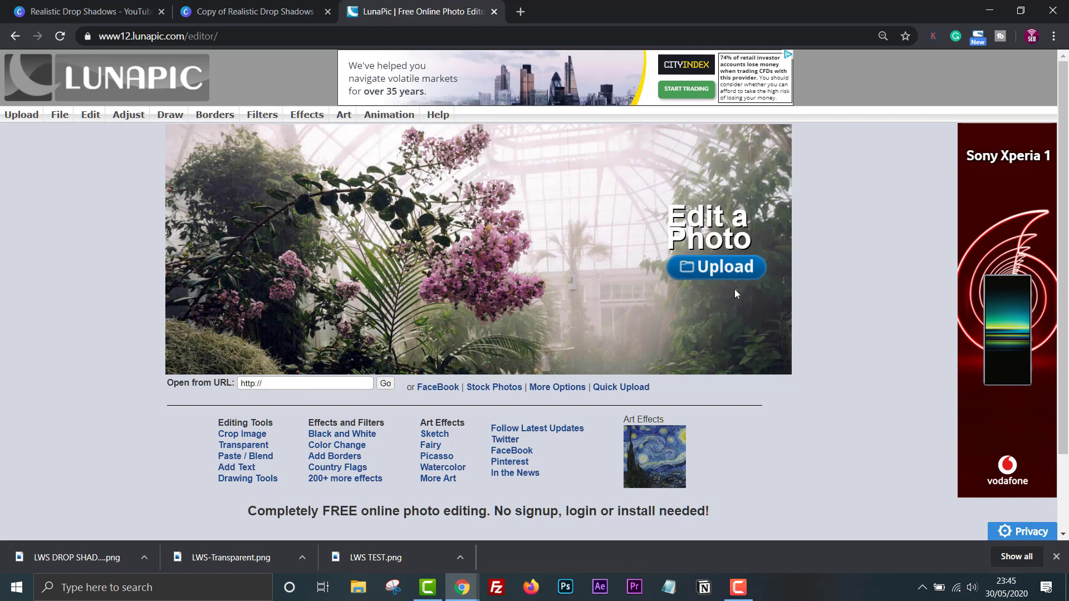
- Upload the LWS DROP SHADOW PNG from Pictures into LunaPic
left_click(729, 267)
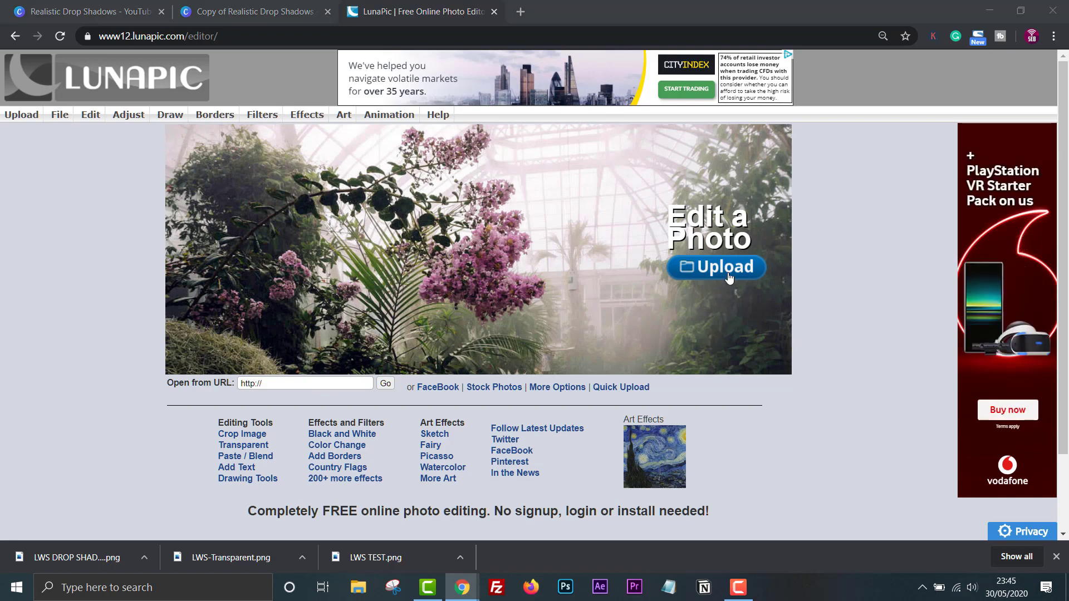
left_click(720, 202)
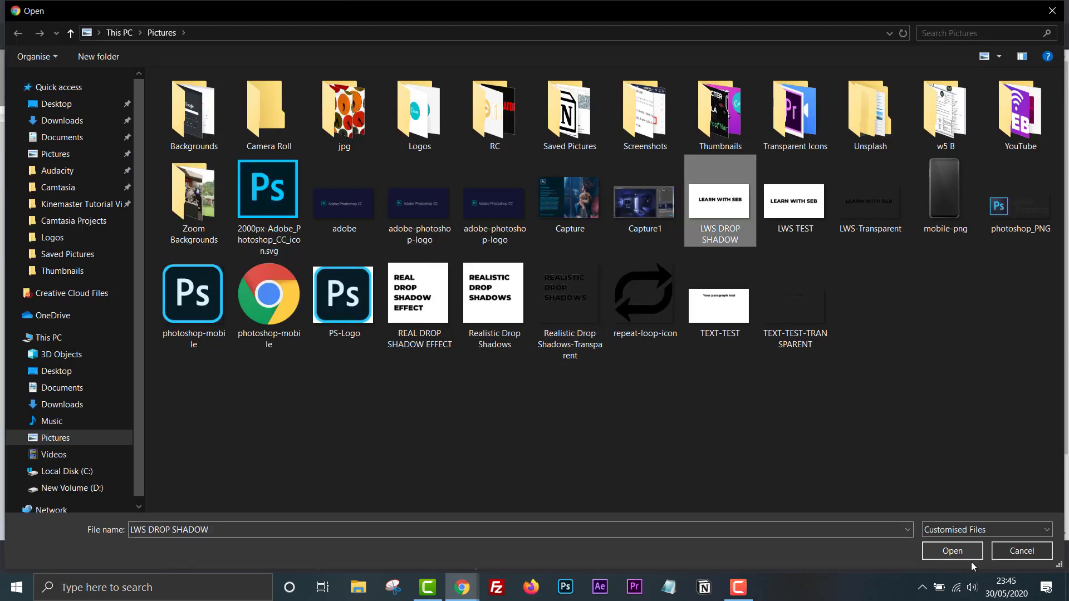
left_click(960, 550)
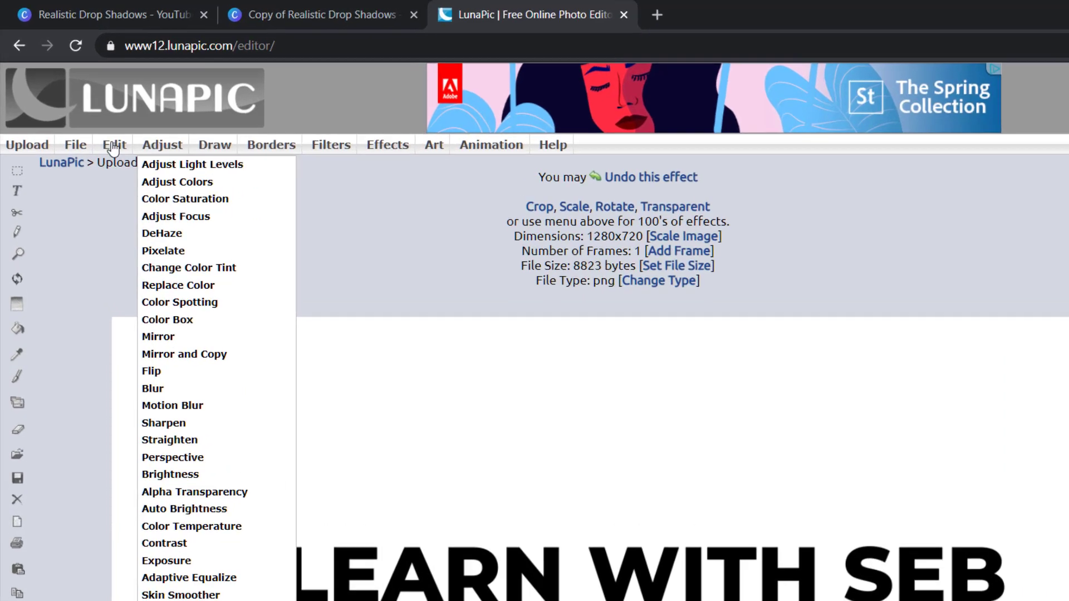
- Make the white background transparent using Transparent Color mode, leaving black text on checkerboard
mouse_move(90, 114)
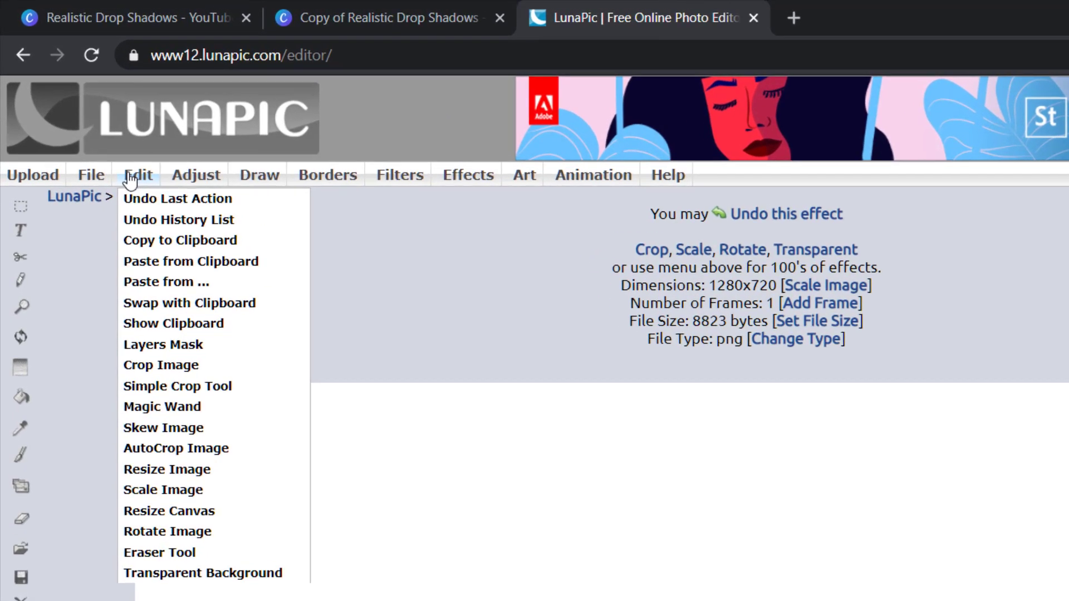
left_click(239, 577)
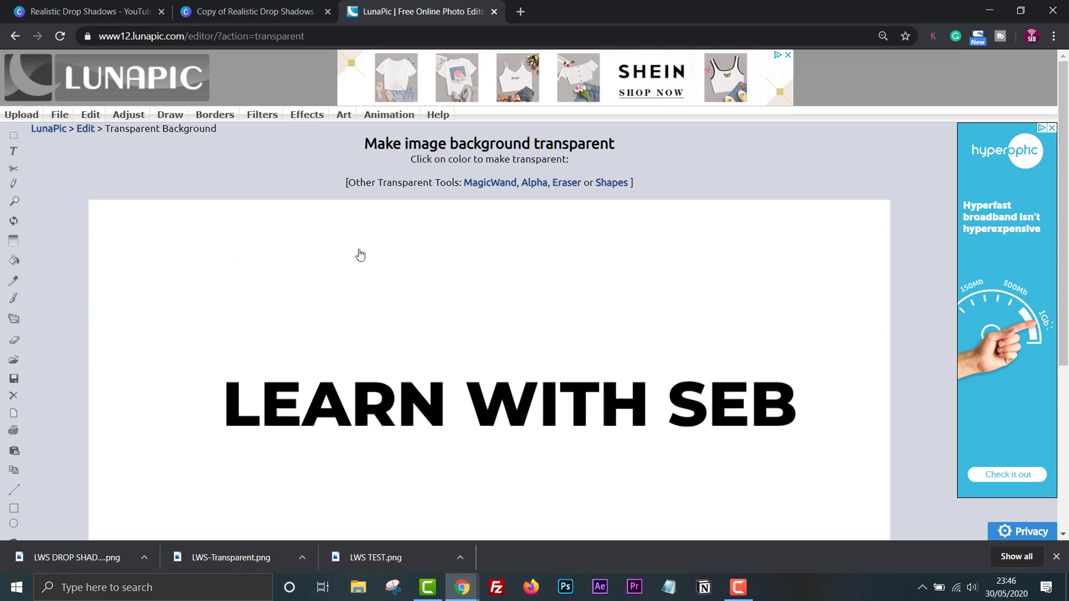
left_click(360, 255)
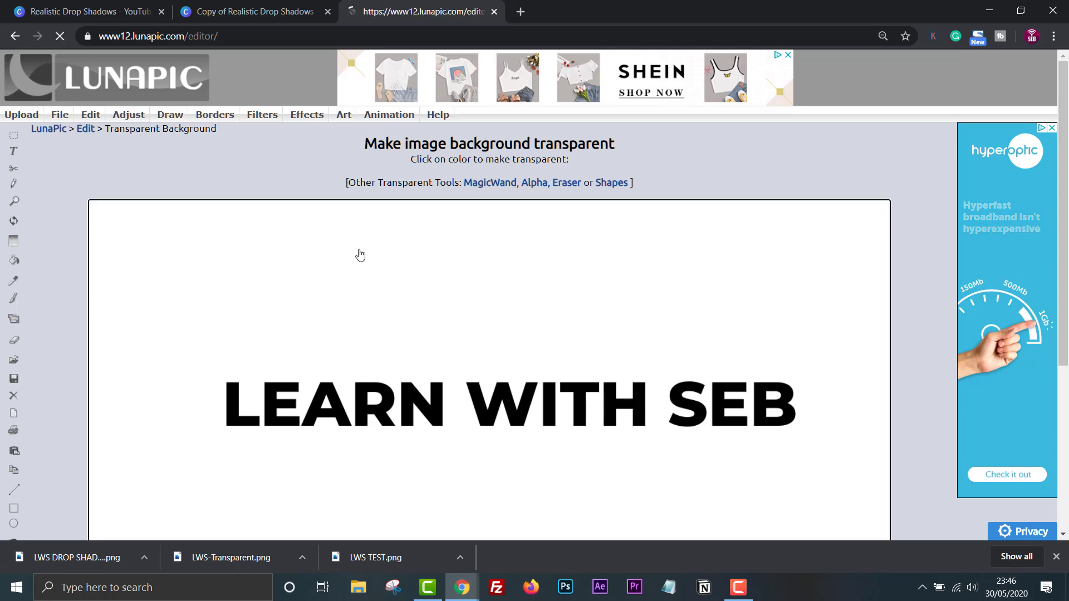
scroll(939, 269, "down", 3)
scroll(940, 269, "down", 1)
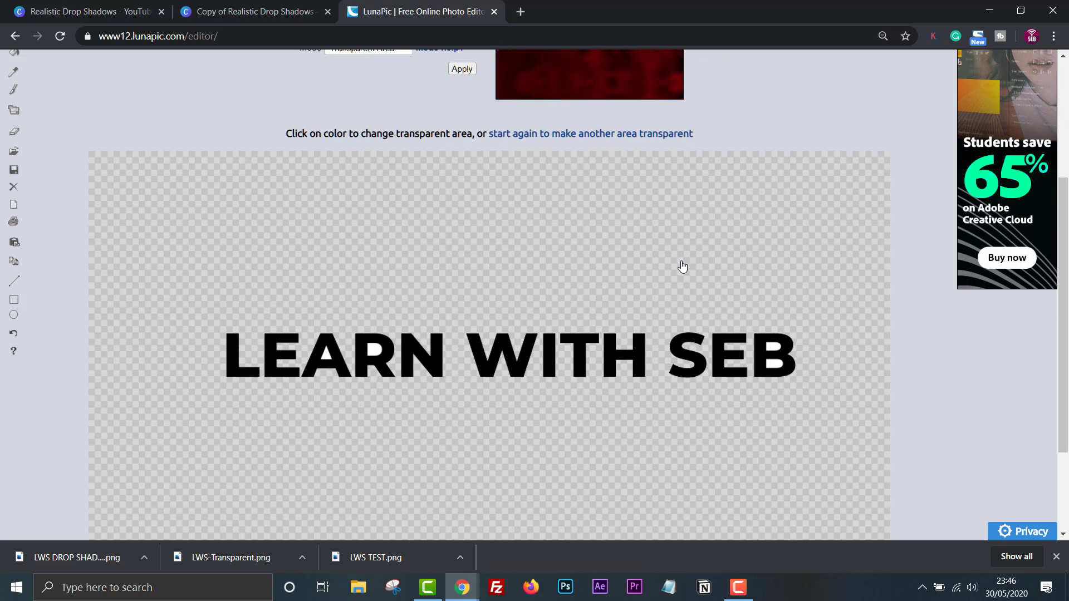
scroll(652, 250, "up", 1)
left_click(397, 118)
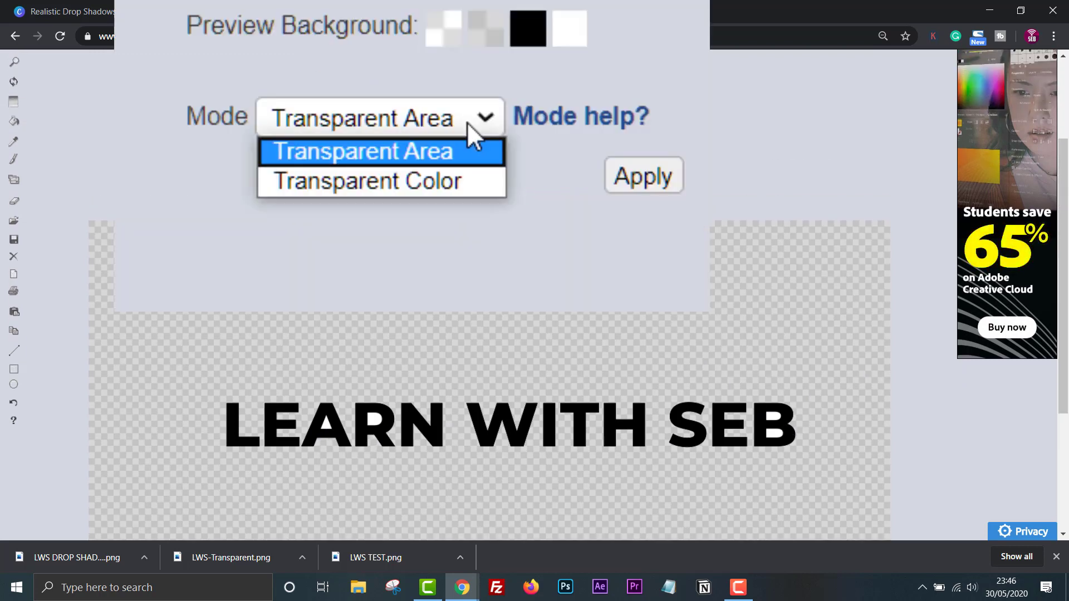
left_click(384, 140)
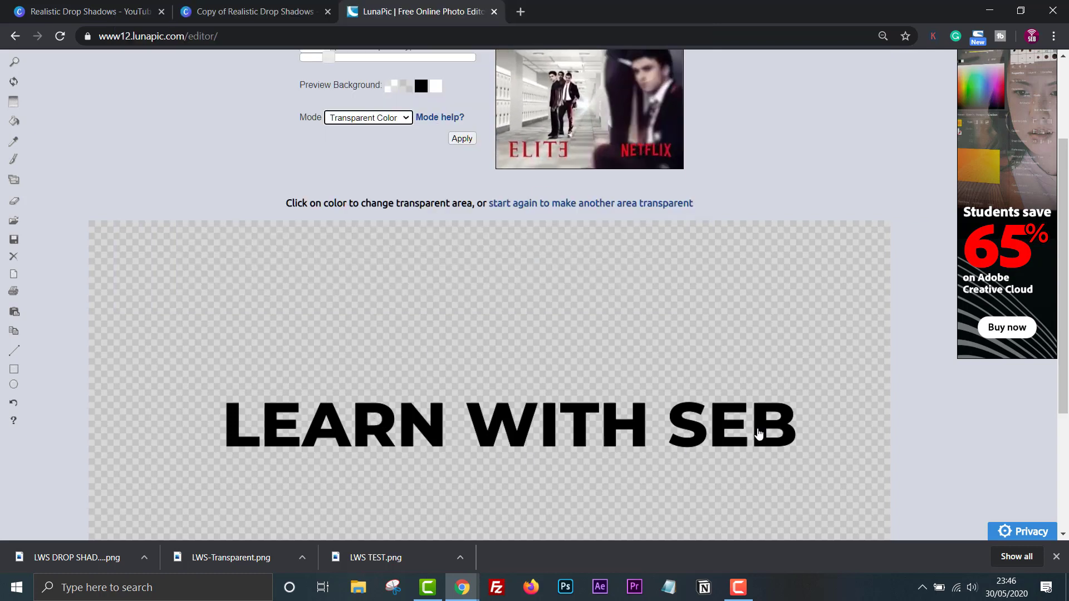
left_click(464, 139)
scroll(382, 346, "down", 2)
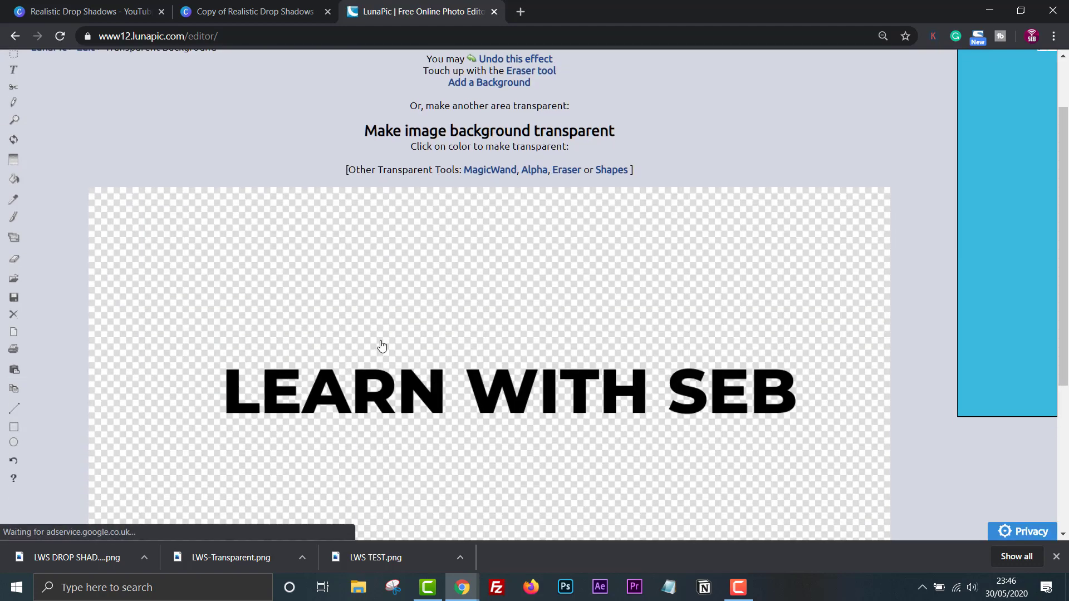
scroll(518, 316, "up", 3)
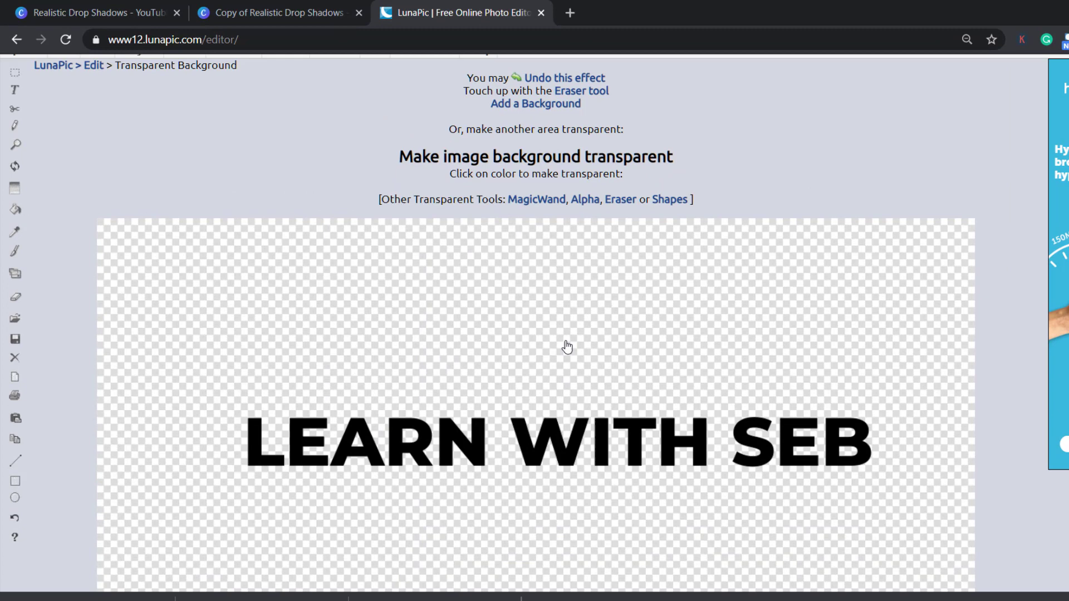
- Save the transparent image as a PNG download via File > Save Image
left_click(58, 114)
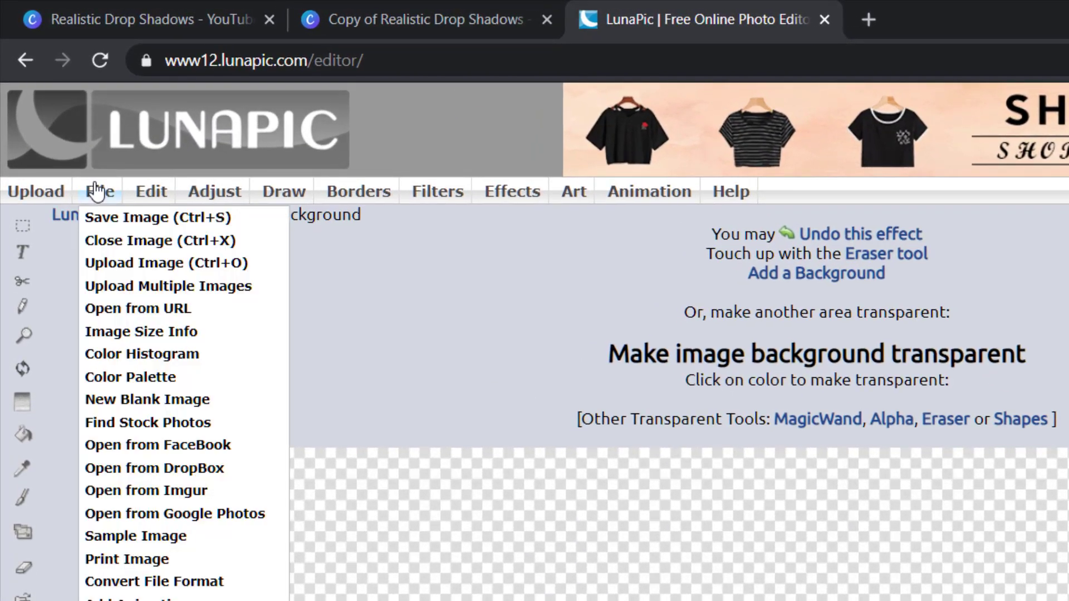
left_click(126, 222)
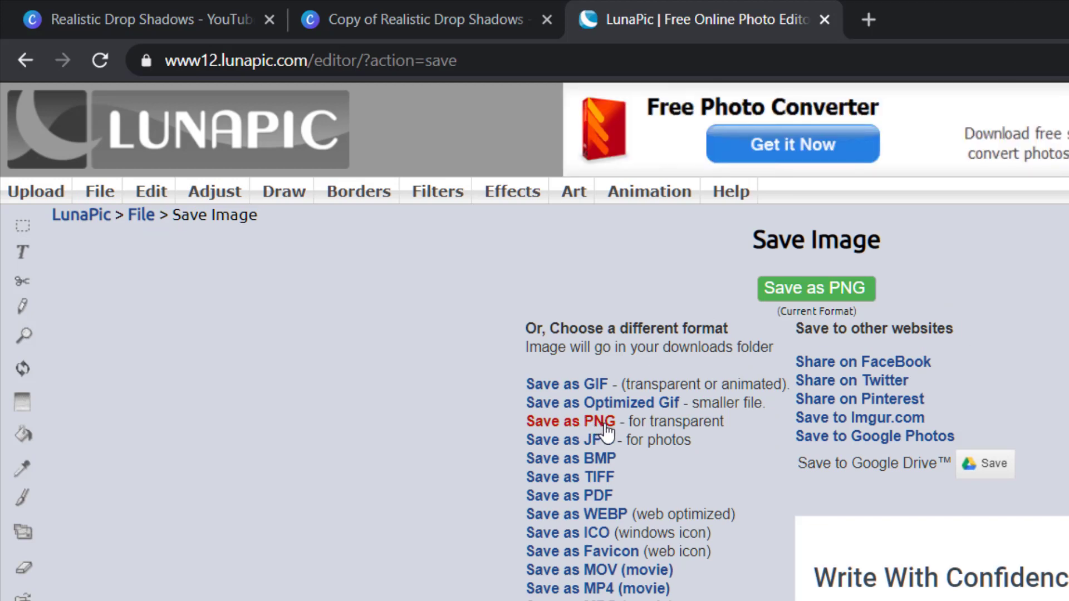
left_click(605, 426)
left_click(956, 548)
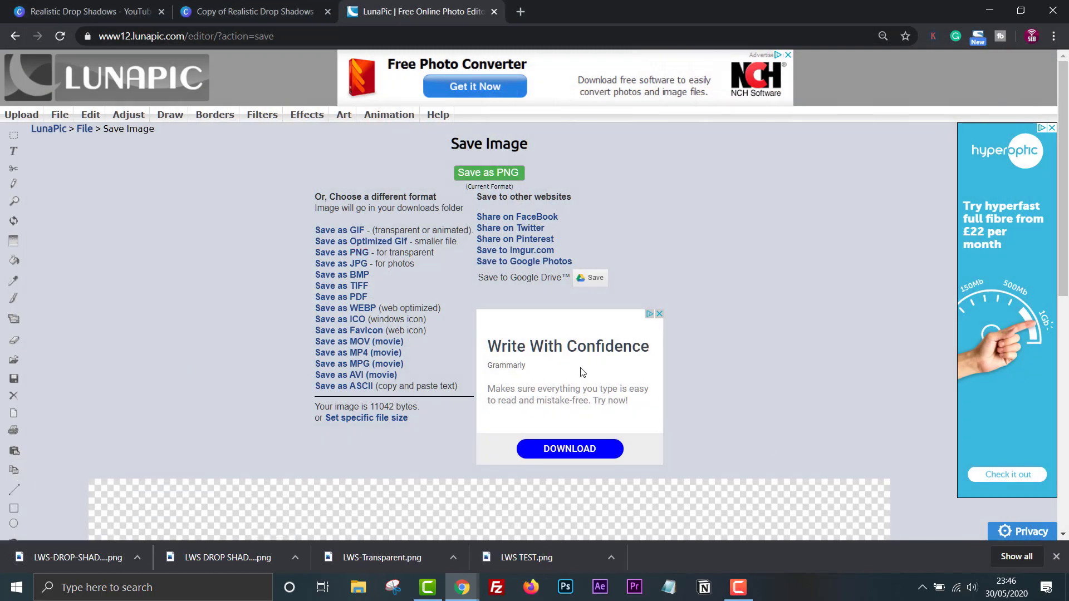
scroll(441, 319, "down", 6)
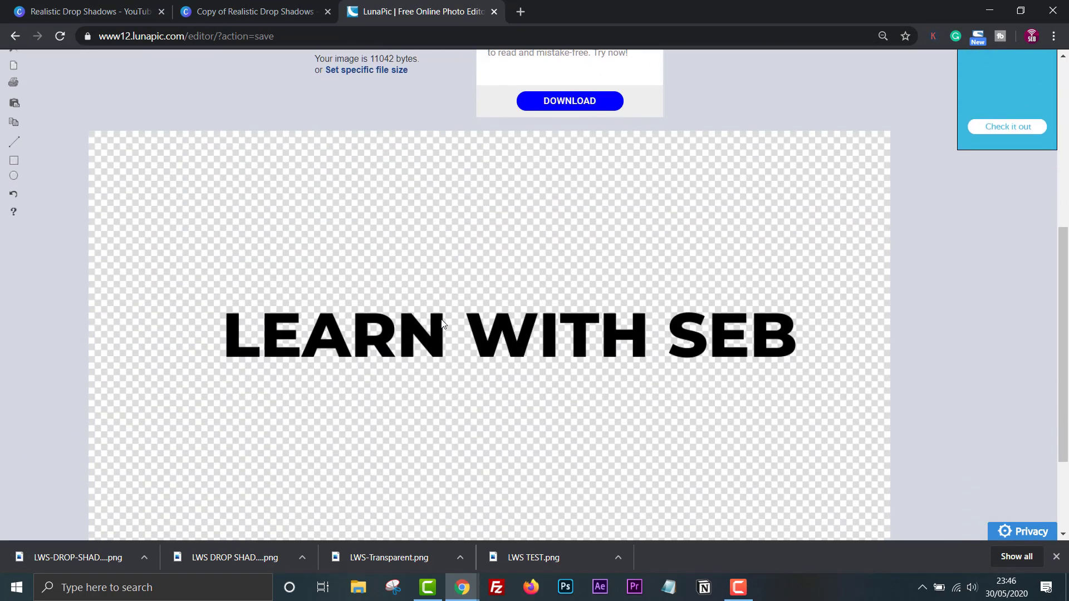
- Back in Canva, dismiss the Pro offer and upload the transparent LEARN WITH SEB PNG
left_click(232, 13)
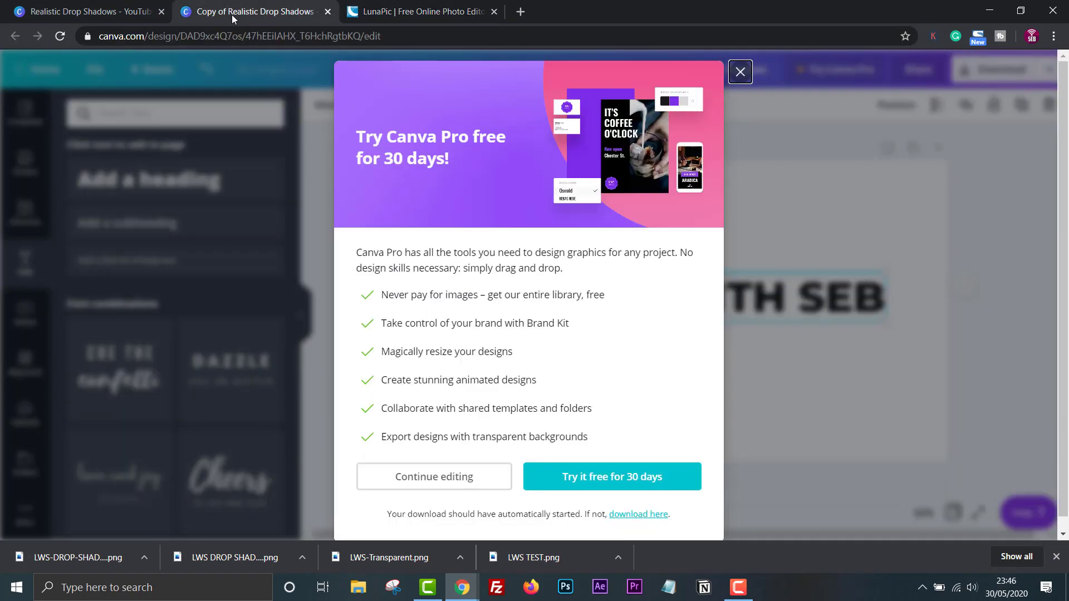
left_click(739, 73)
left_click(589, 236)
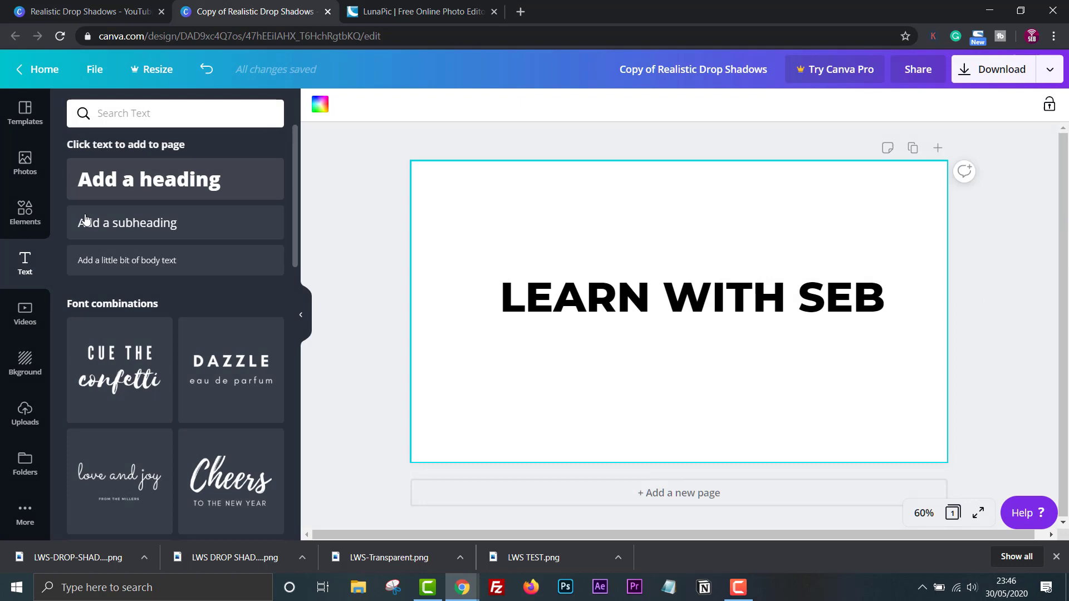
left_click(26, 414)
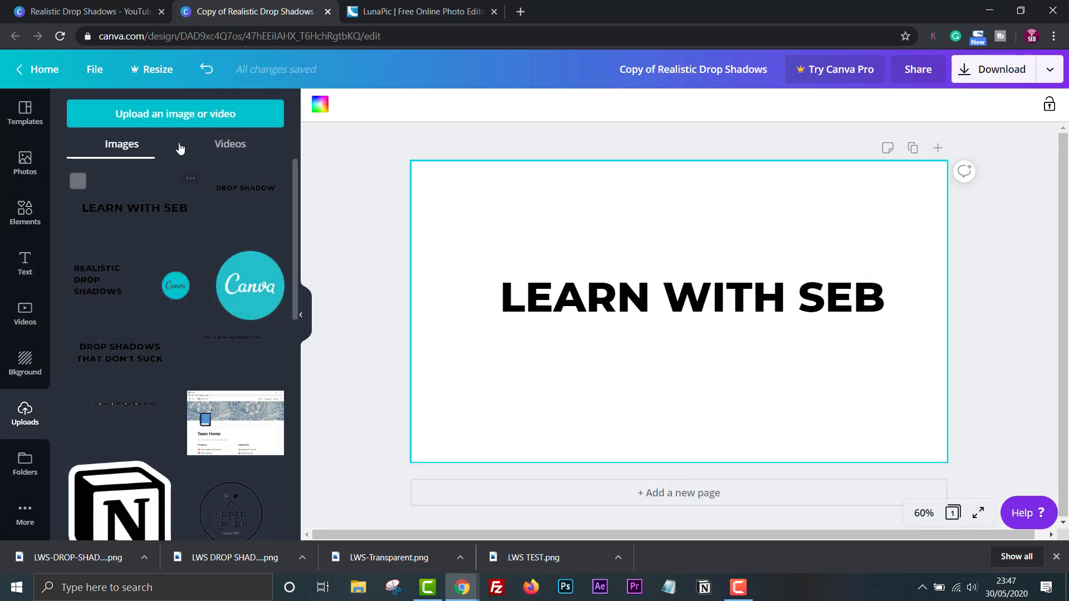
left_click(184, 119)
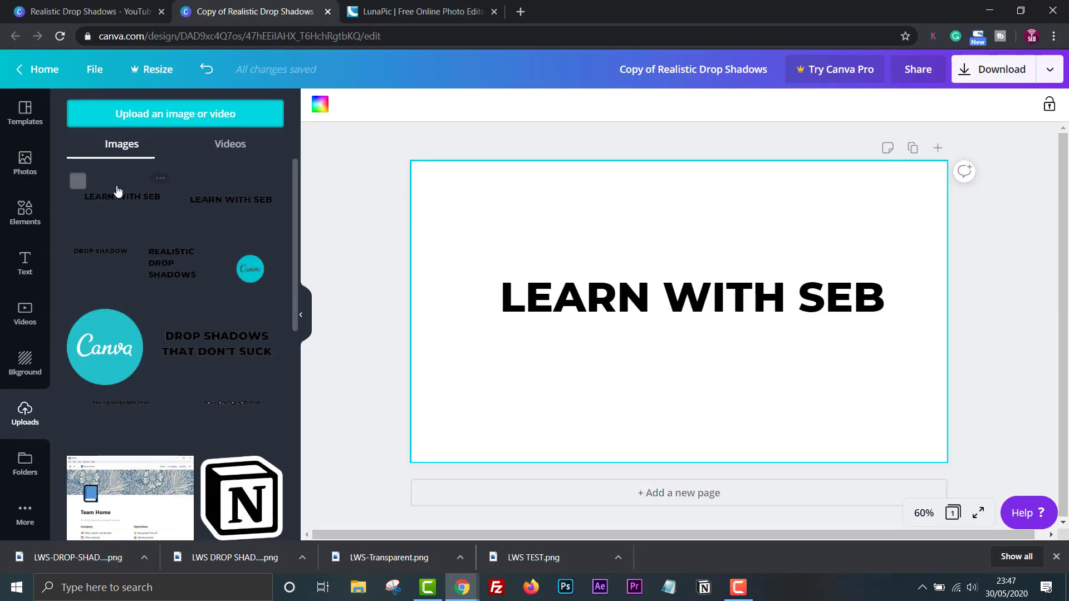
- Place the uploaded image on the page, stretch it to full width, and nudge it below the heading
left_click_drag(108, 193, 307, 177)
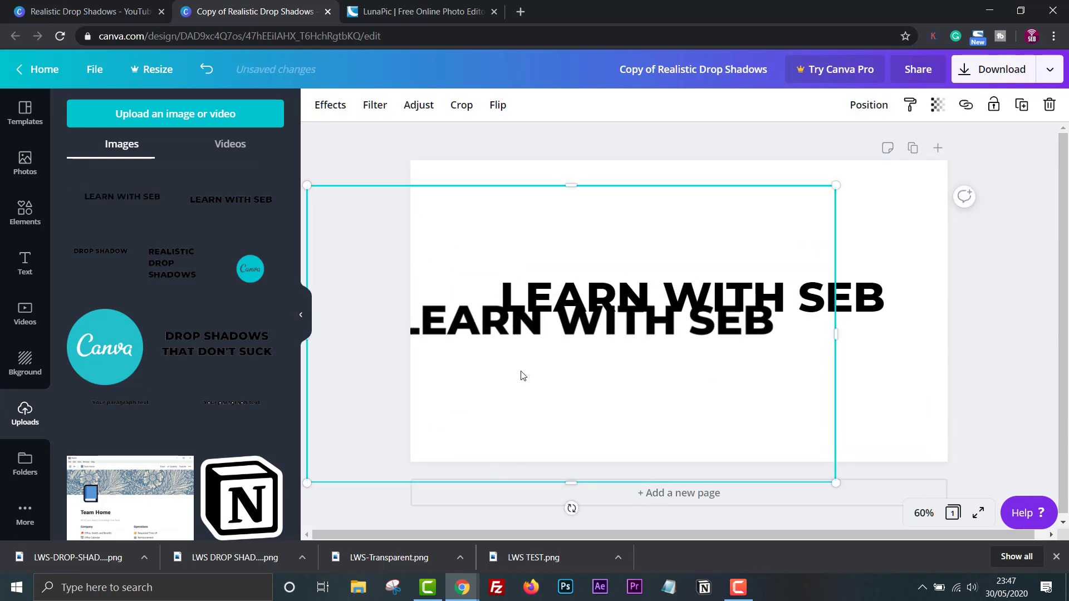
left_click_drag(524, 376, 623, 394)
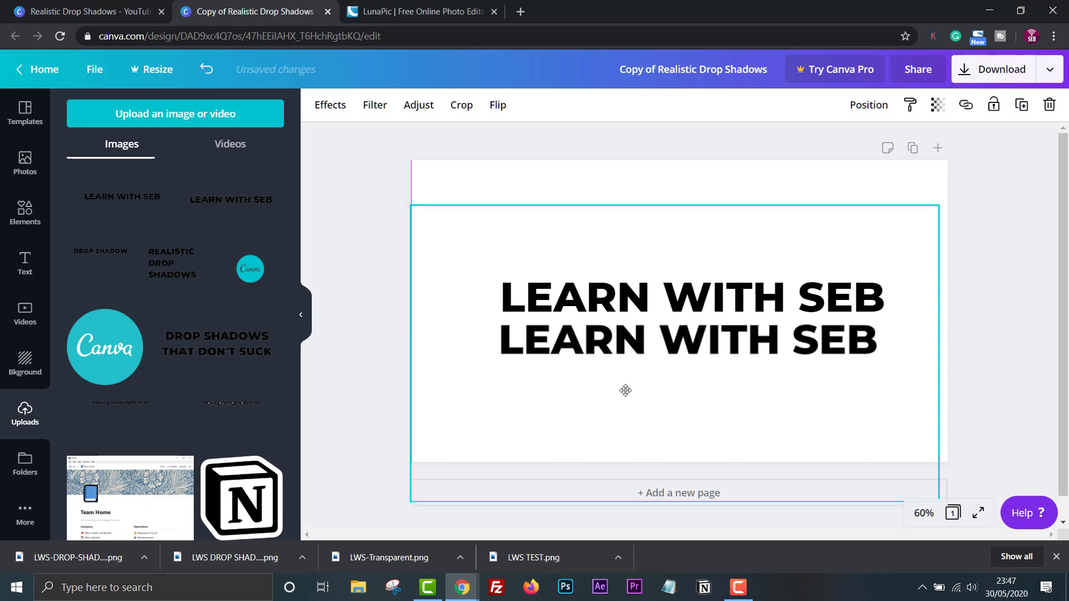
left_click_drag(940, 204, 953, 201)
key("Down")
key("Down")
key("Down")
key("Down")
key("Down")
key("Down")
key("Down")
key("Down")
key("Down")
key("Down")
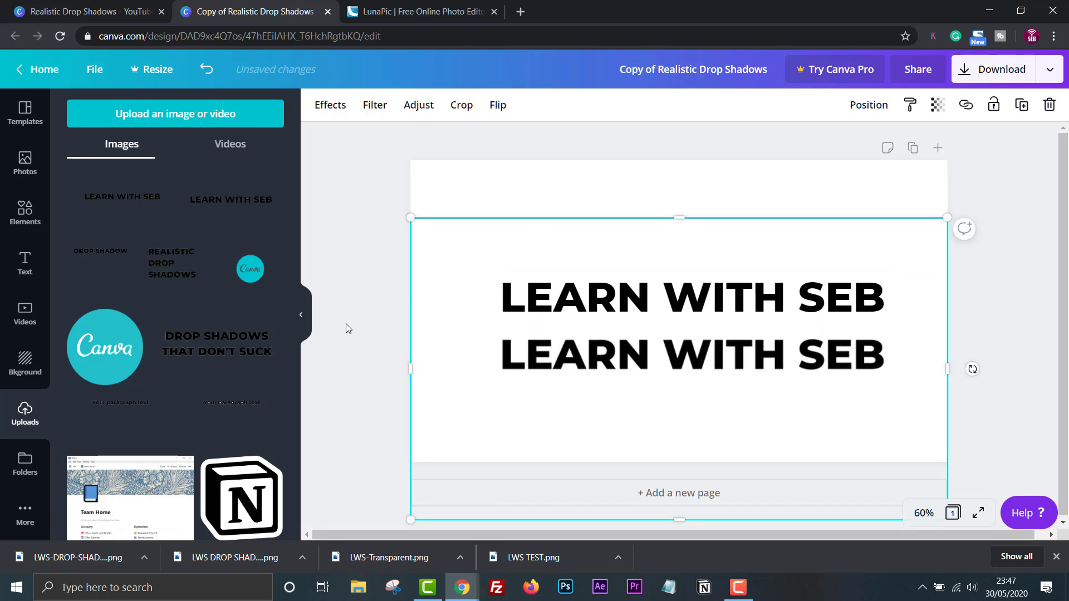
left_click(432, 339)
left_click(682, 295)
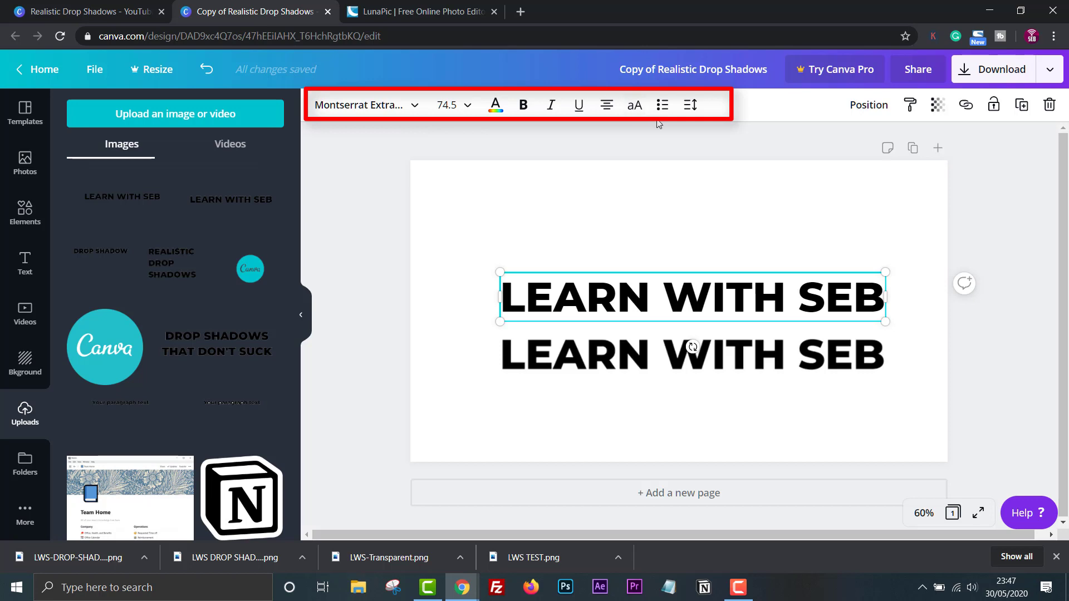
left_click(779, 374)
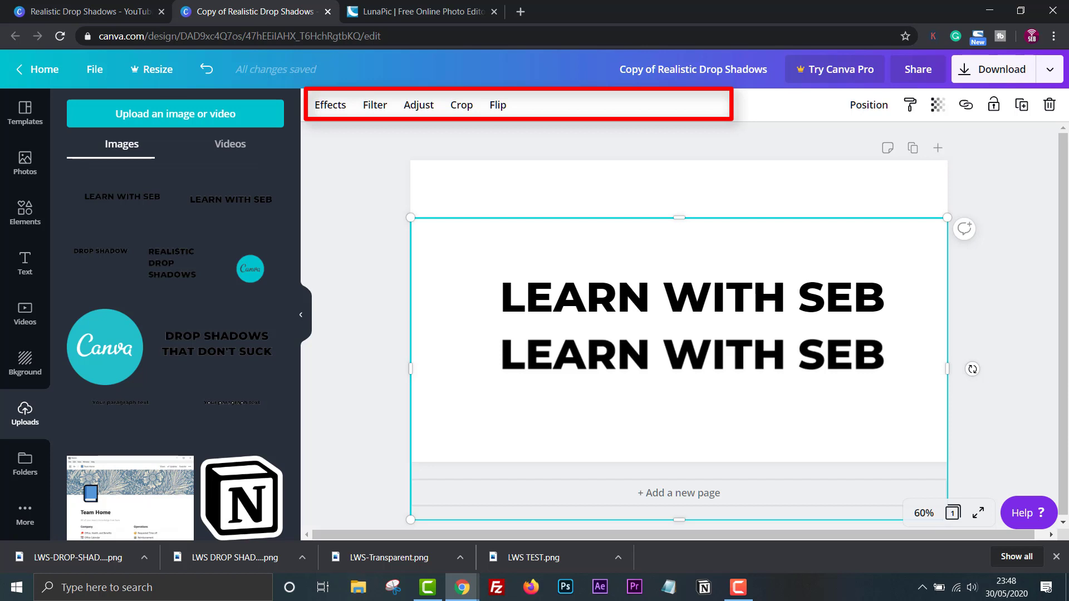
- Blur the image copy to 12 and move it up behind the heading
left_click(422, 113)
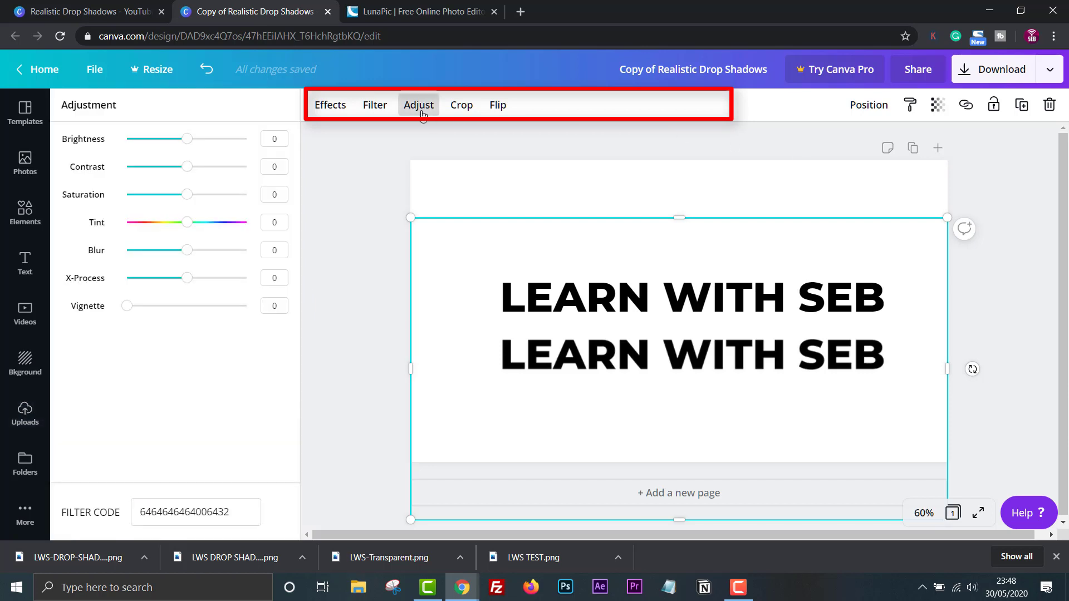
mouse_move(187, 251)
left_mouse_down()
mouse_move(207, 251)
mouse_move(193, 252)
left_mouse_up()
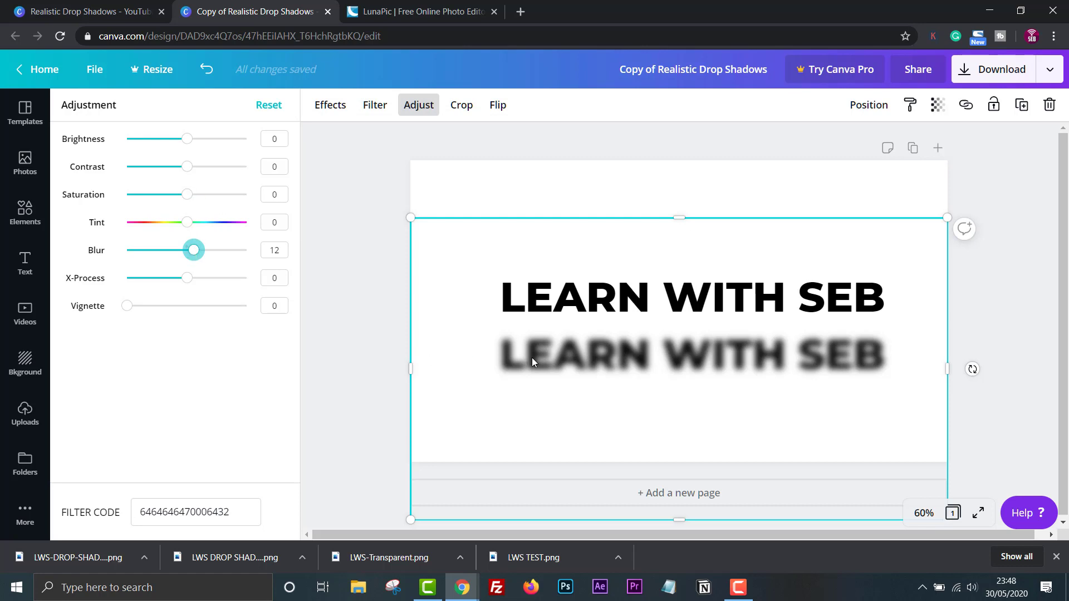
left_click_drag(533, 358, 530, 312)
- Apply a turquoise gradient from the background choices to the page
left_click(25, 363)
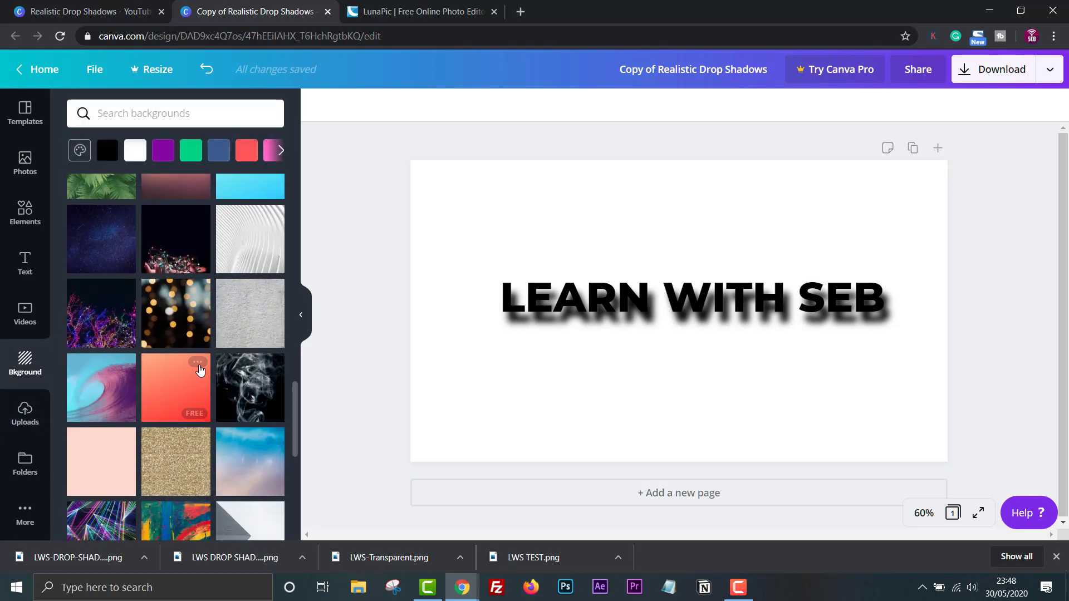
scroll(200, 370, "up", 1)
left_click_drag(250, 304, 437, 234)
- Change the heading text colour to white
left_click(534, 301)
left_click(495, 106)
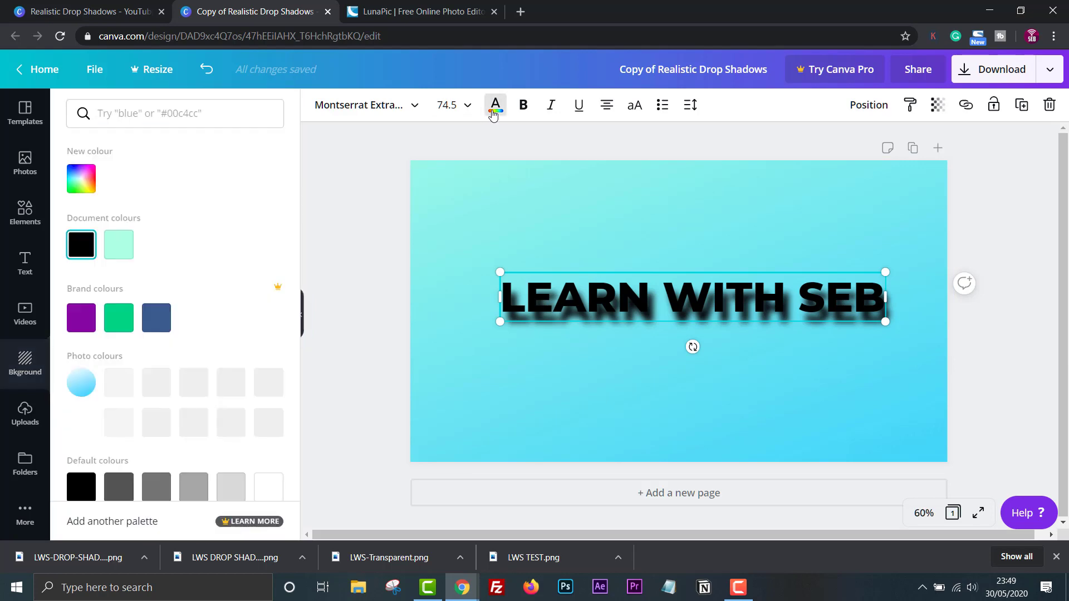
left_click(268, 446)
- Swap in the blue sky background and flip it vertically so it's lighter at the top
left_click(25, 363)
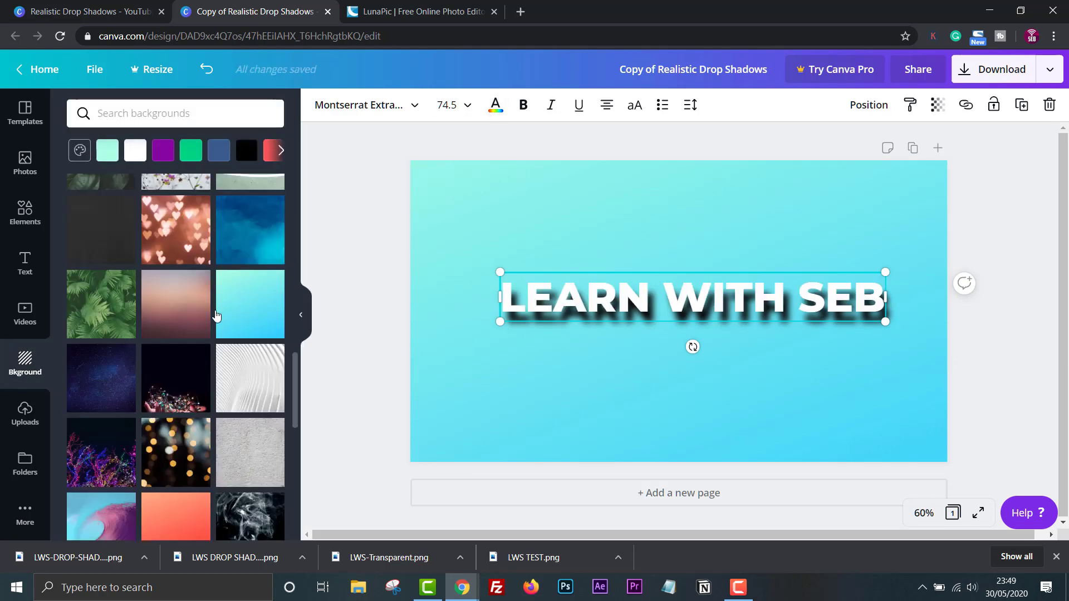
left_click(555, 280)
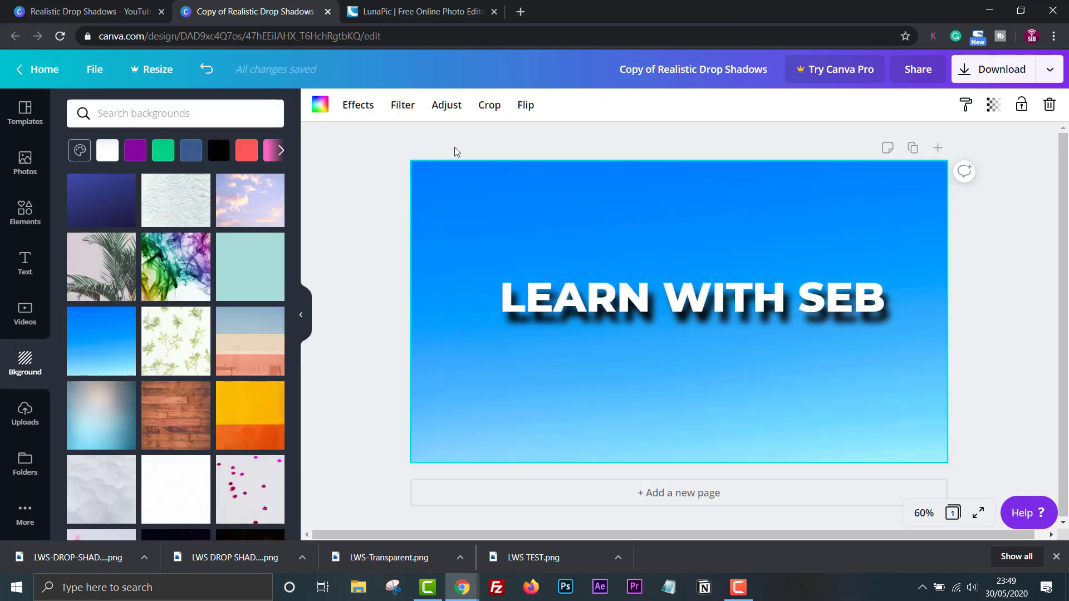
left_click(526, 108)
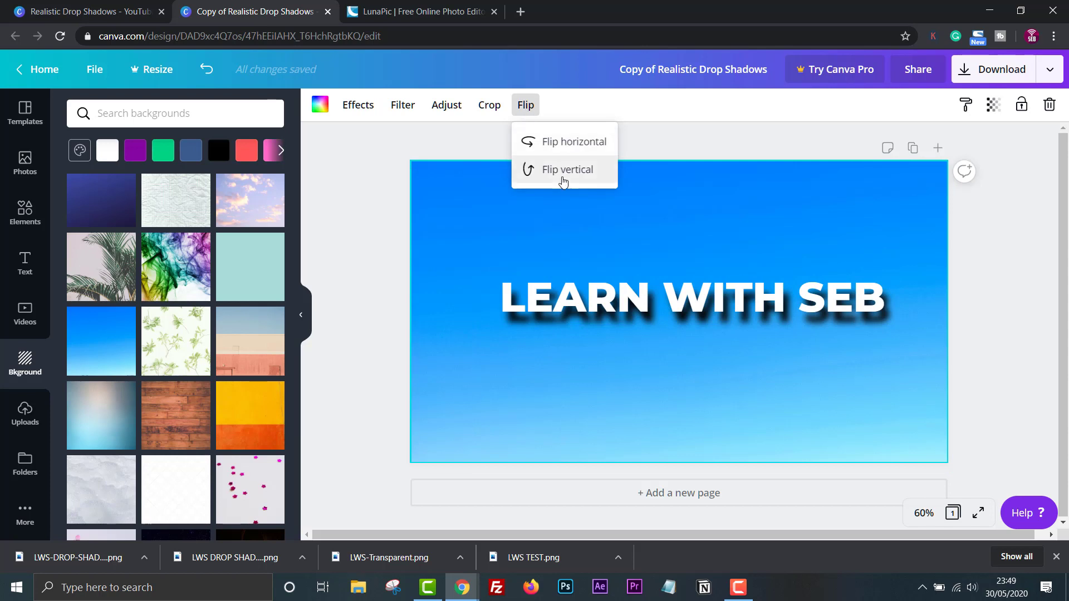
left_click(564, 170)
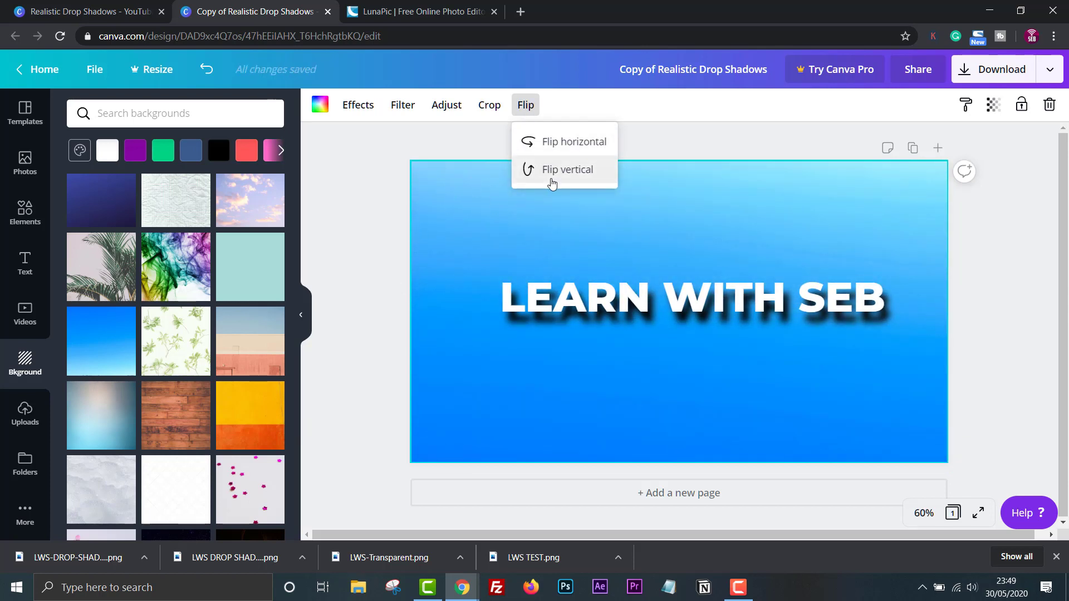
left_click(549, 170)
key("ctrl+z")
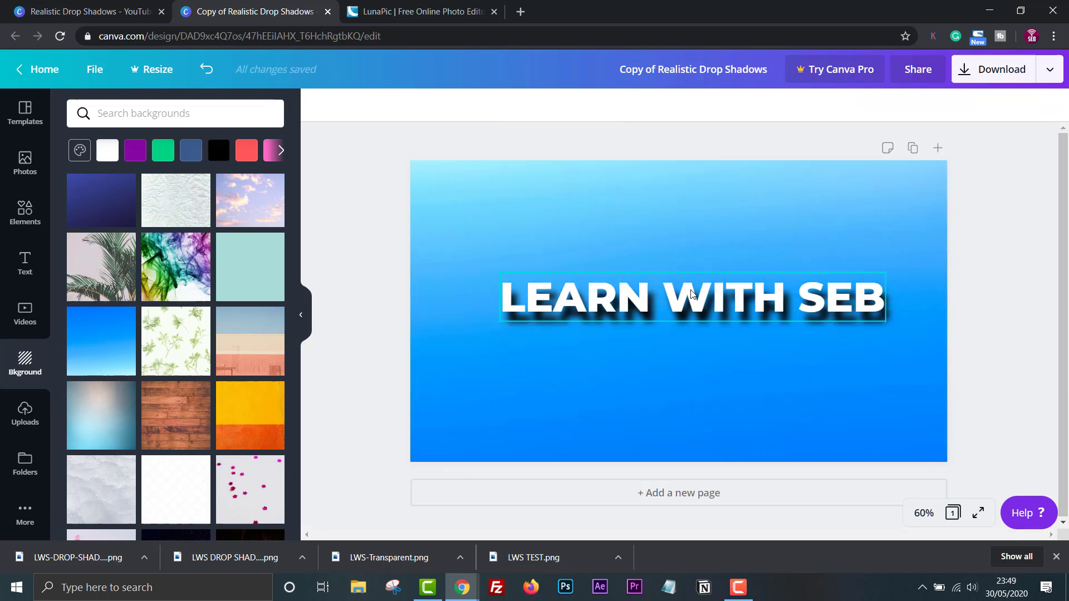
- Move the shadow image beneath the white heading and set its blur to 13
left_click(637, 258)
mouse_move(637, 258)
left_mouse_down()
mouse_move(637, 281)
mouse_move(630, 253)
mouse_move(628, 270)
left_mouse_up()
left_click(418, 109)
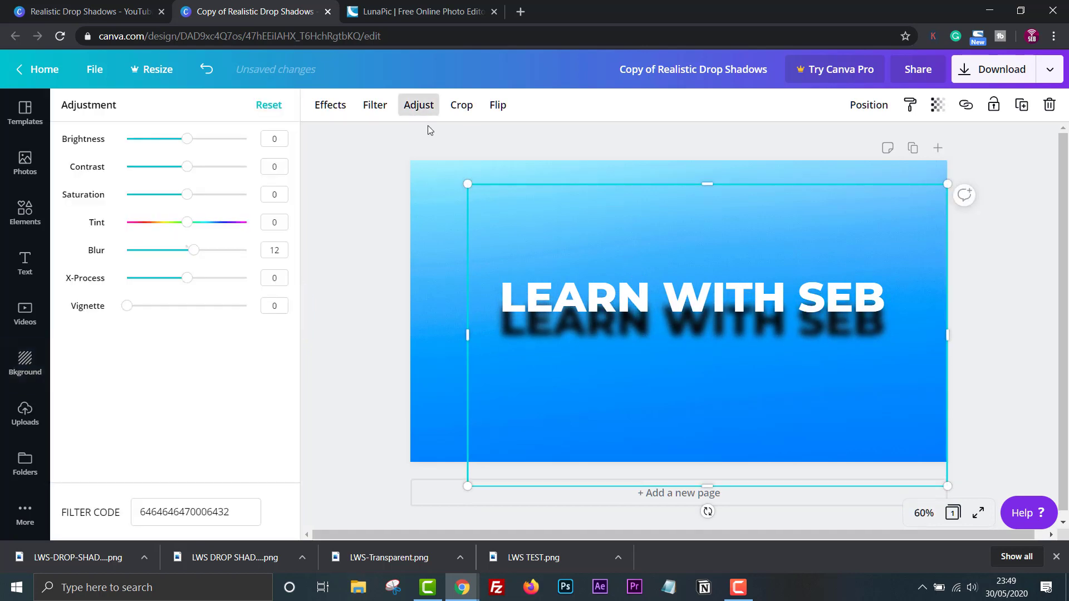
left_click_drag(196, 250, 200, 250)
left_click_drag(527, 415, 530, 415)
mouse_move(201, 261)
left_mouse_down()
mouse_move(137, 260)
mouse_move(194, 257)
left_mouse_up()
- Nudge the shadow right and down behind the text, then present the design full screen
mouse_move(583, 352)
left_mouse_down()
mouse_move(602, 357)
mouse_move(589, 357)
left_mouse_up()
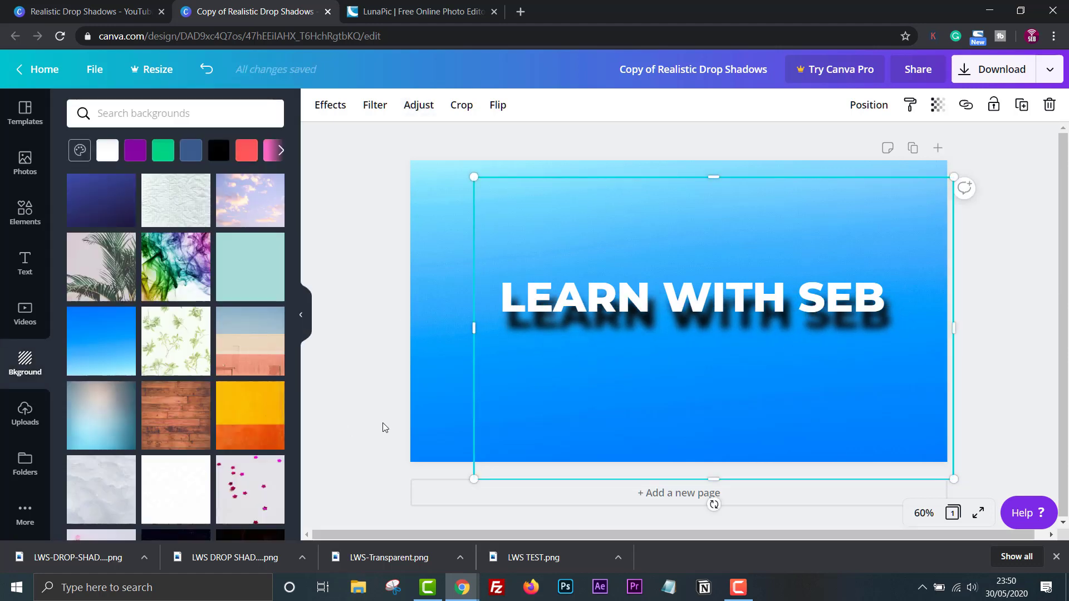
left_click(442, 389)
left_click(978, 513)
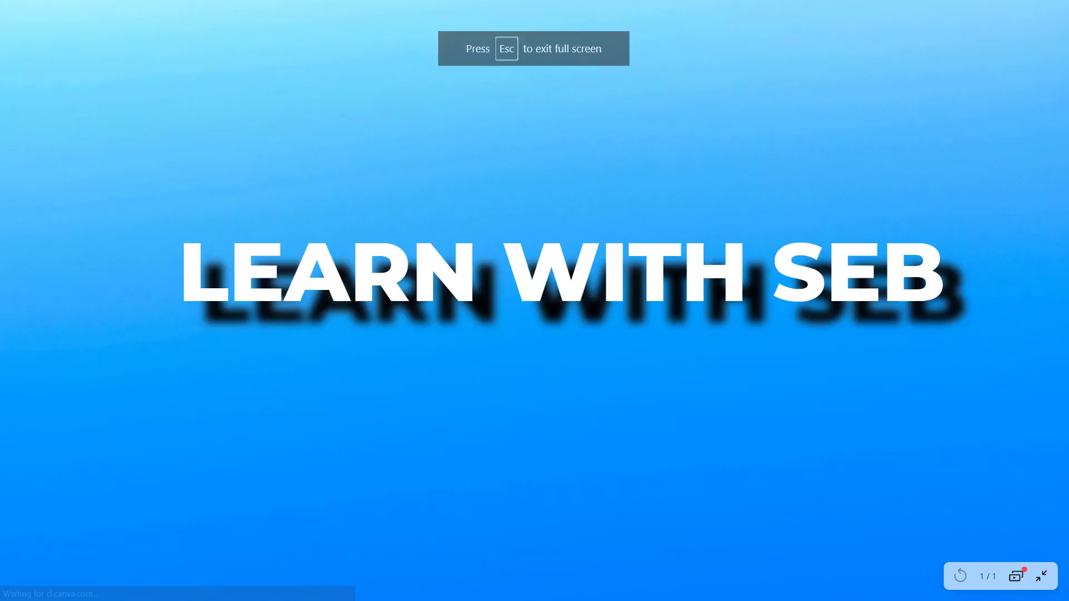